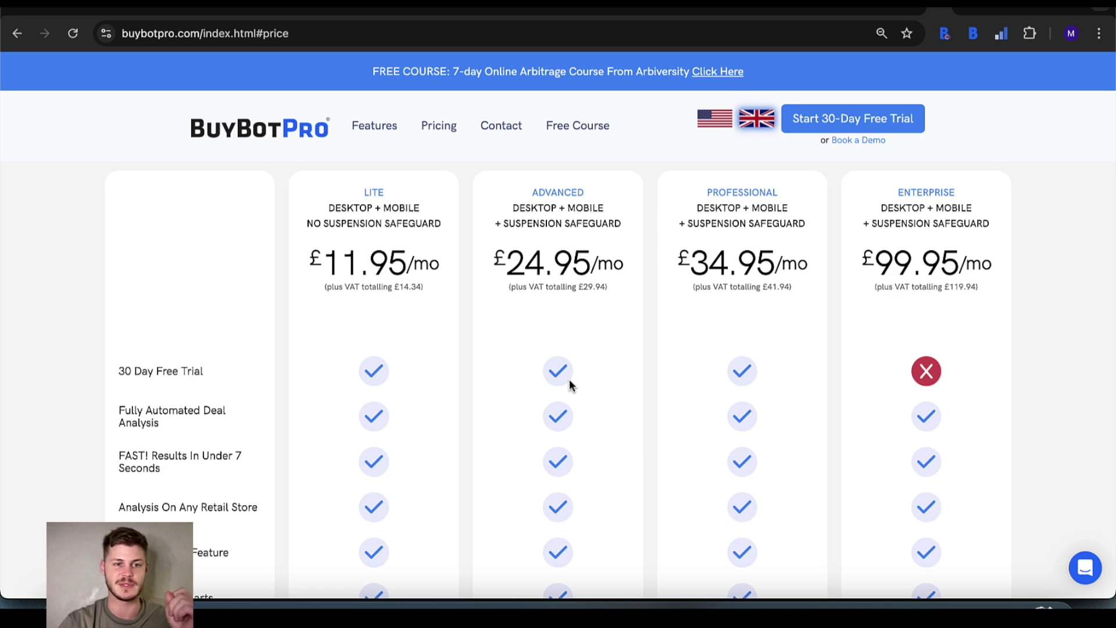
- Examine the UK pricing comparison for each plan's monthly price, included features, scan limits and device licences
scroll(569, 379, down, 1)
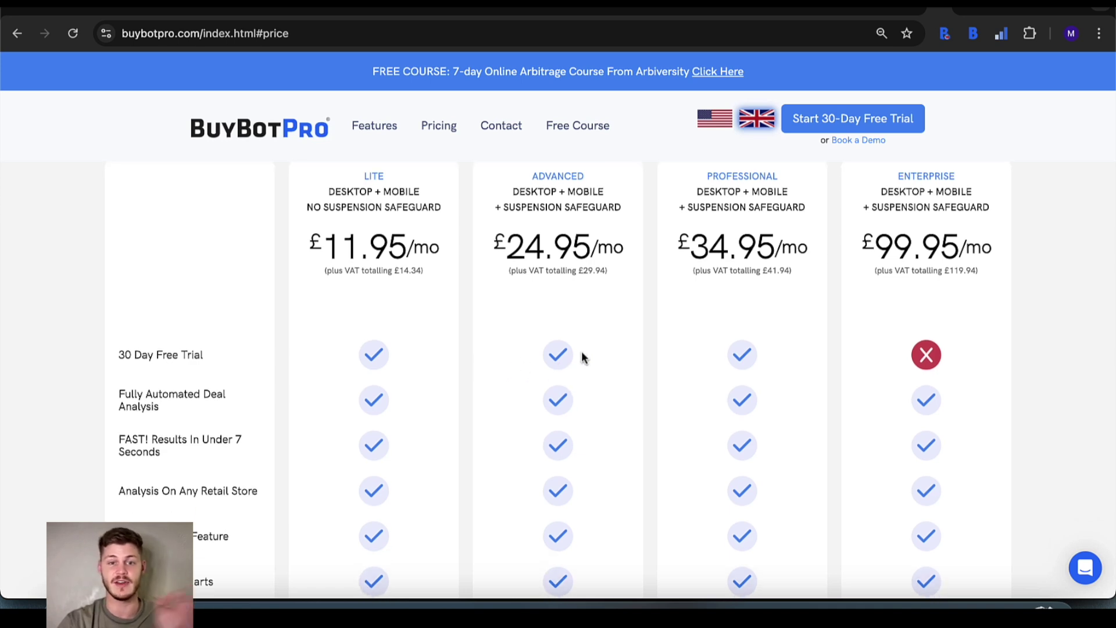
scroll(585, 352, down, 9)
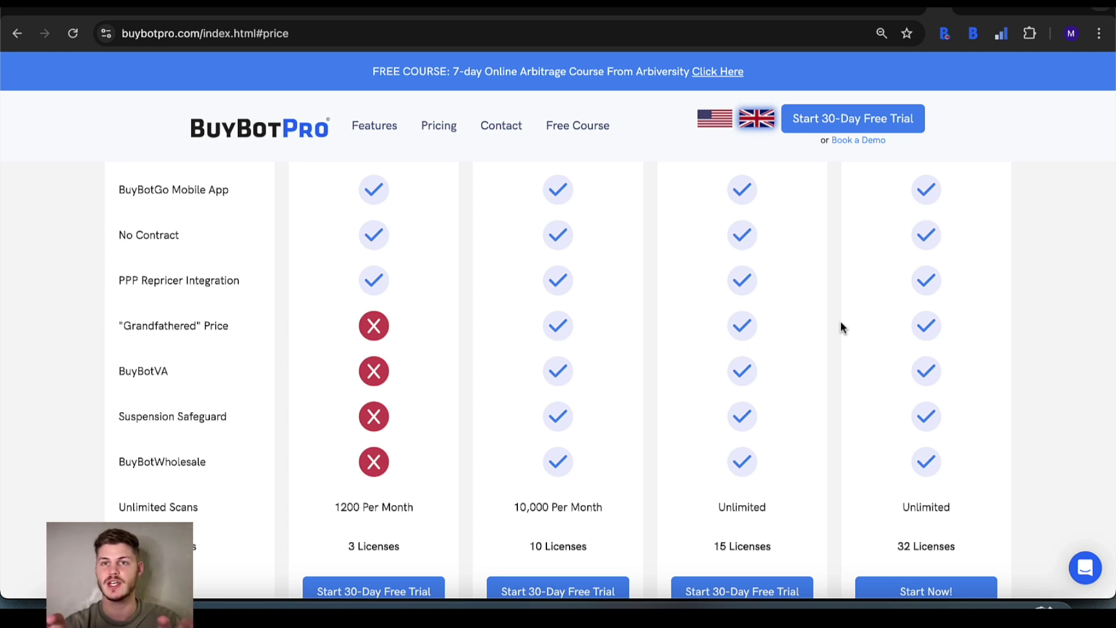
scroll(840, 326, up, 10)
scroll(841, 326, down, 2)
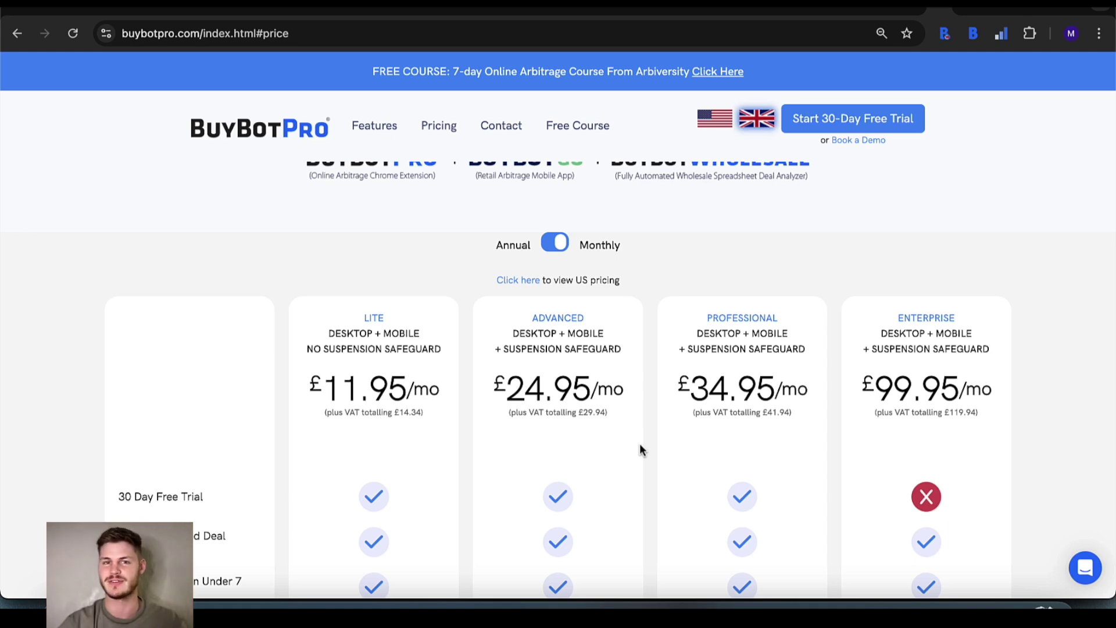
scroll(640, 443, down, 12)
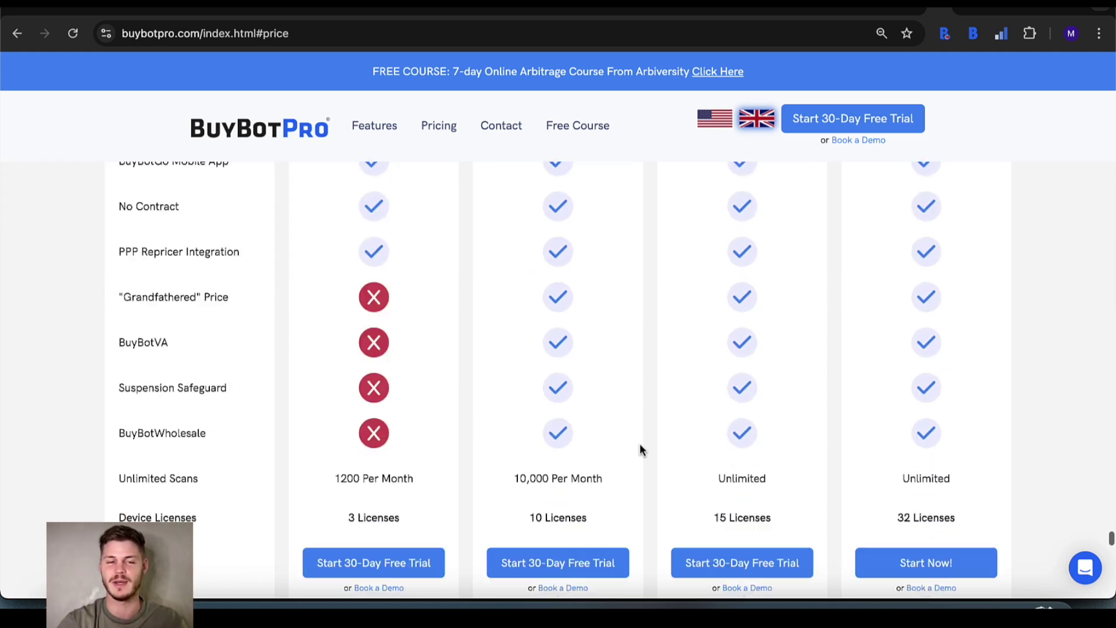
scroll(582, 294, up, 3)
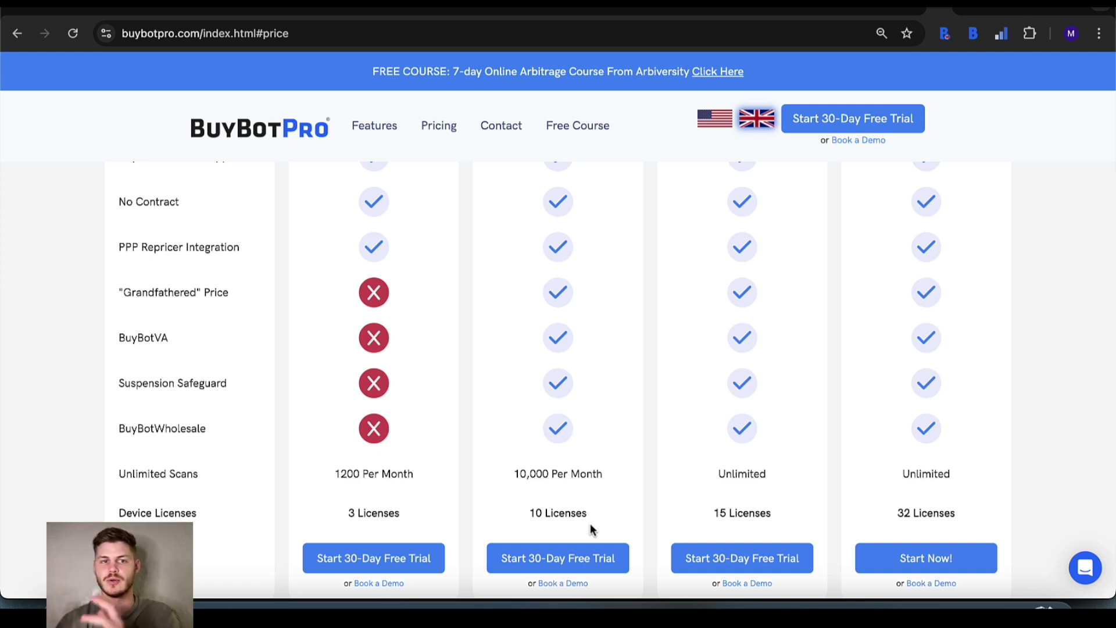
scroll(592, 523, up, 15)
scroll(592, 523, down, 2)
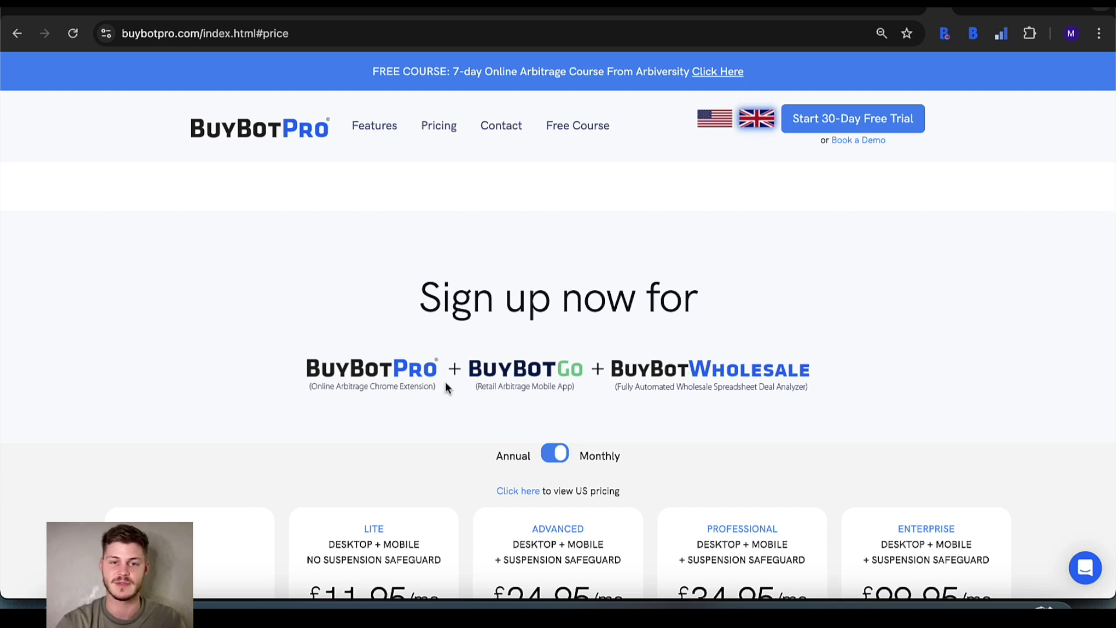
scroll(592, 509, down, 3)
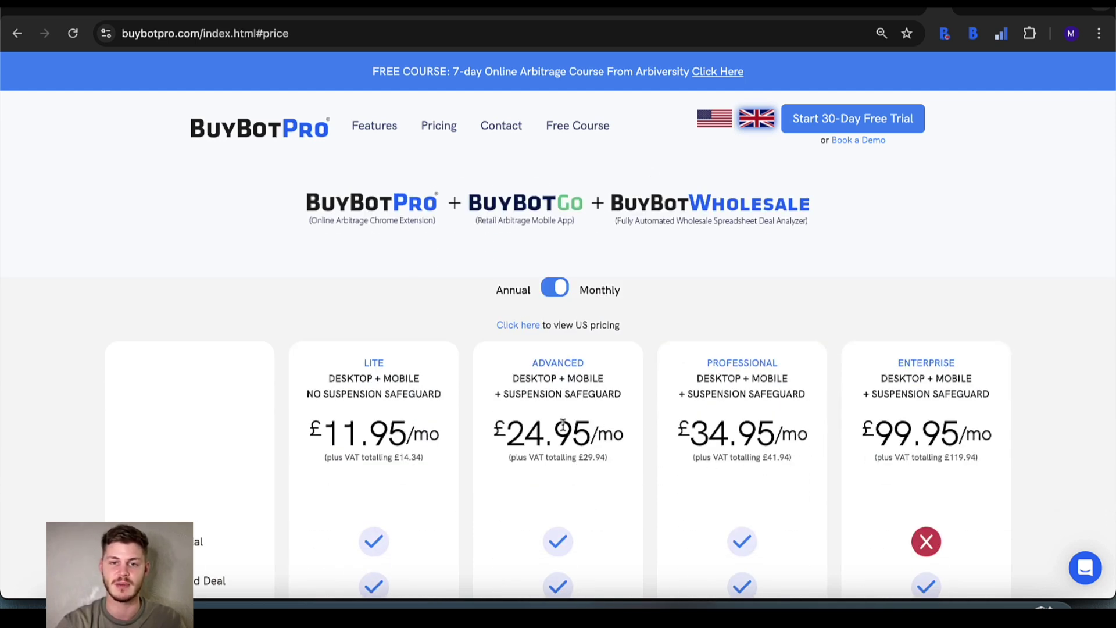
scroll(596, 355, up, 2)
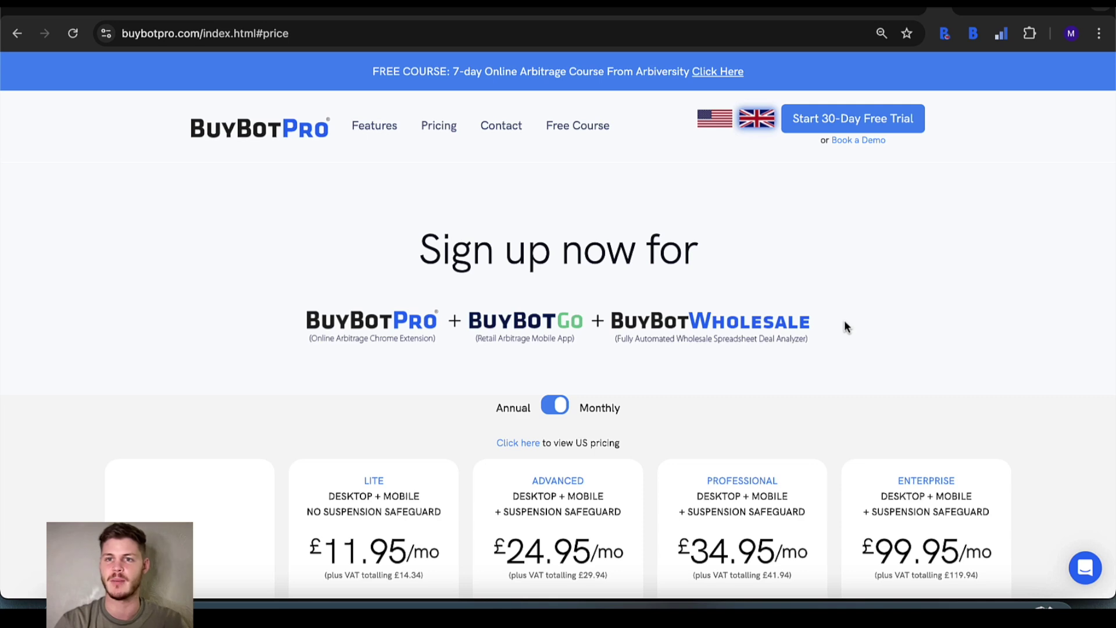
- Switch to the BuyBotPro Chrome Web Store listing and check which browser extensions are pinned
click(1011, 17)
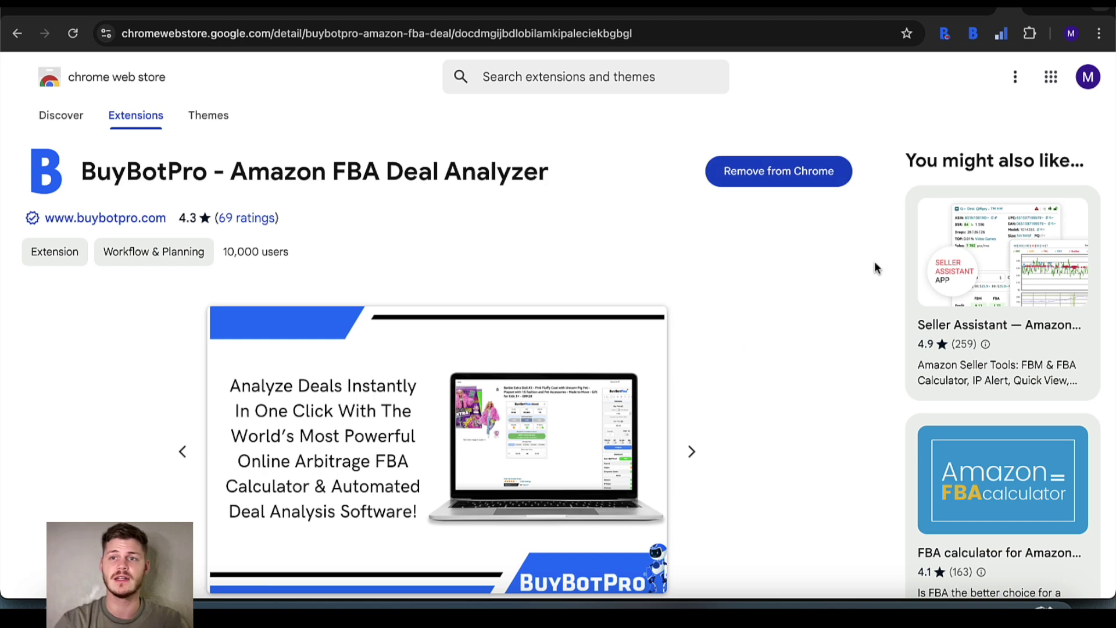
click(1028, 35)
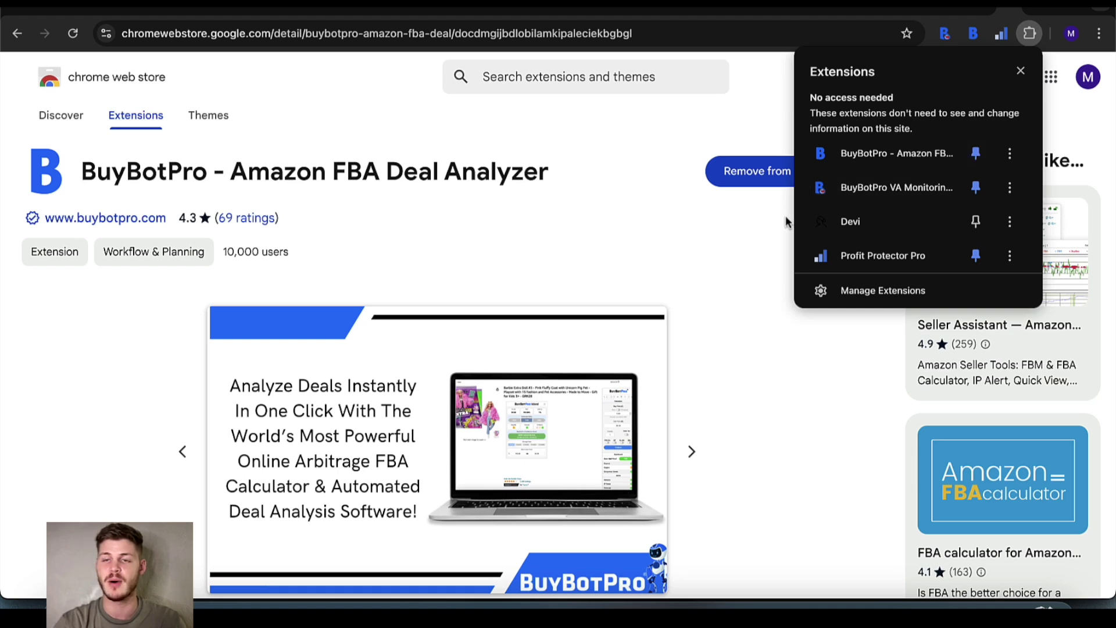
click(745, 242)
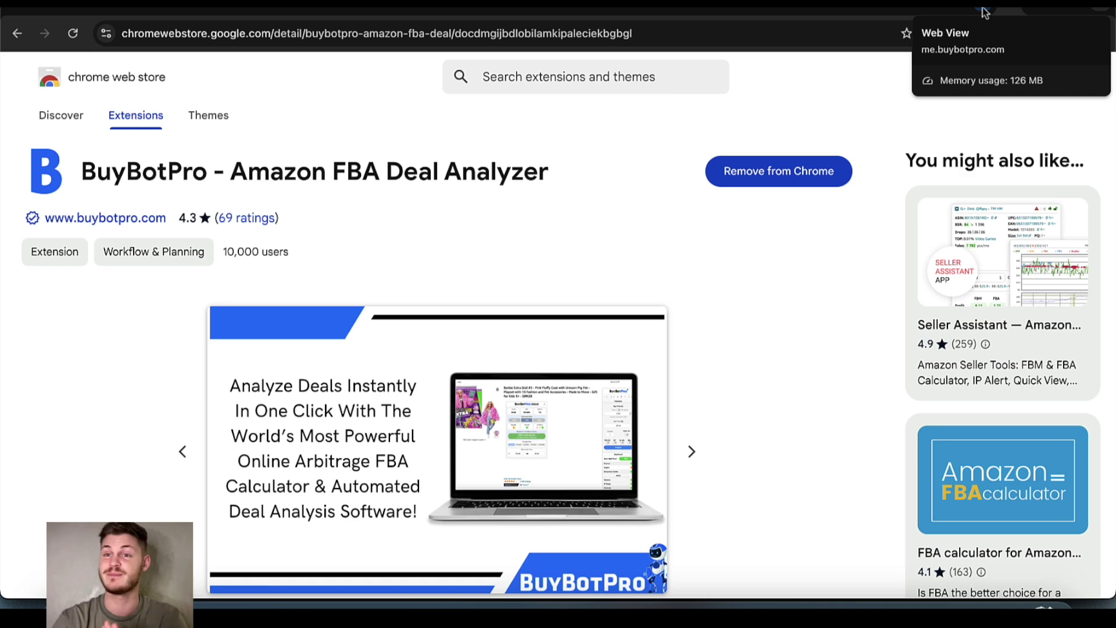
- Switch to the Amazon UK Funko Pop Goku & Nimbus product page, launch the BuyBotPro extension and open its settings
click(981, 12)
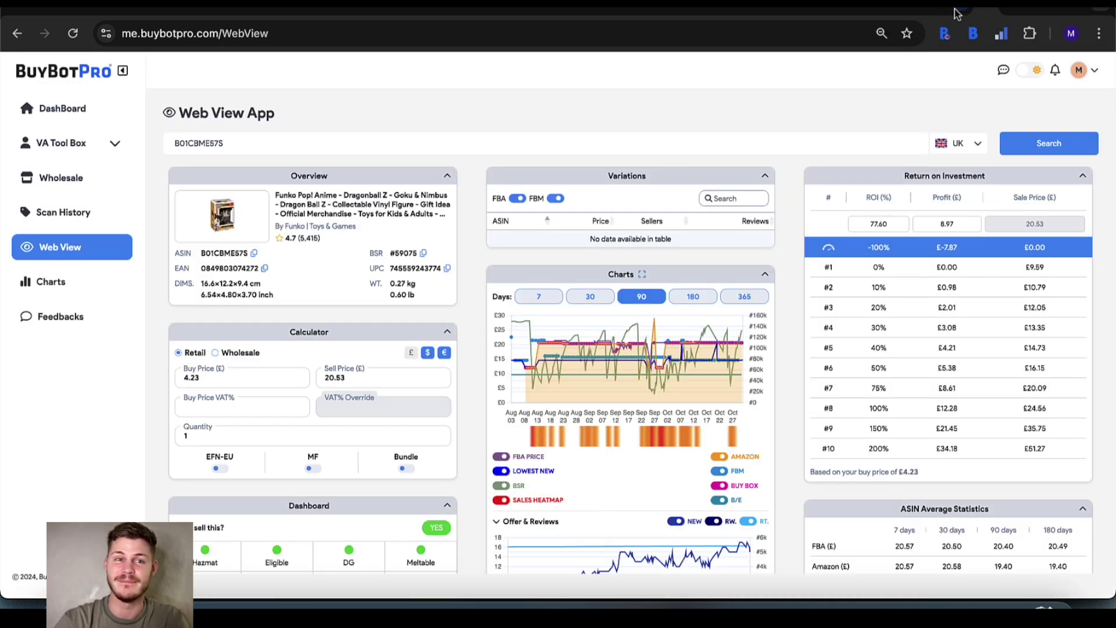
click(958, 12)
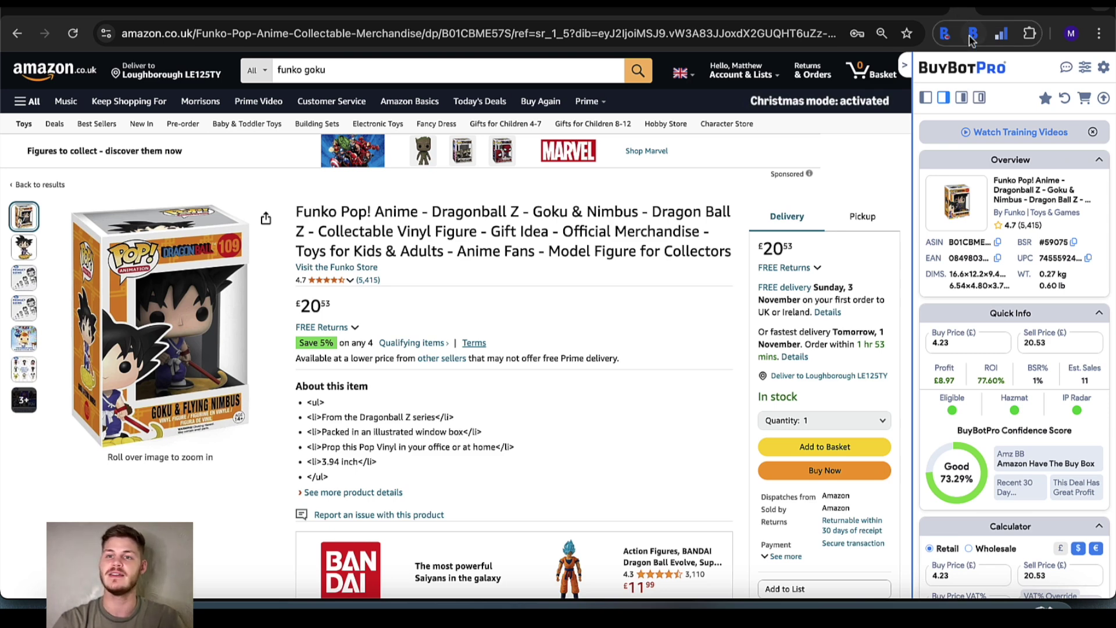
click(1024, 36)
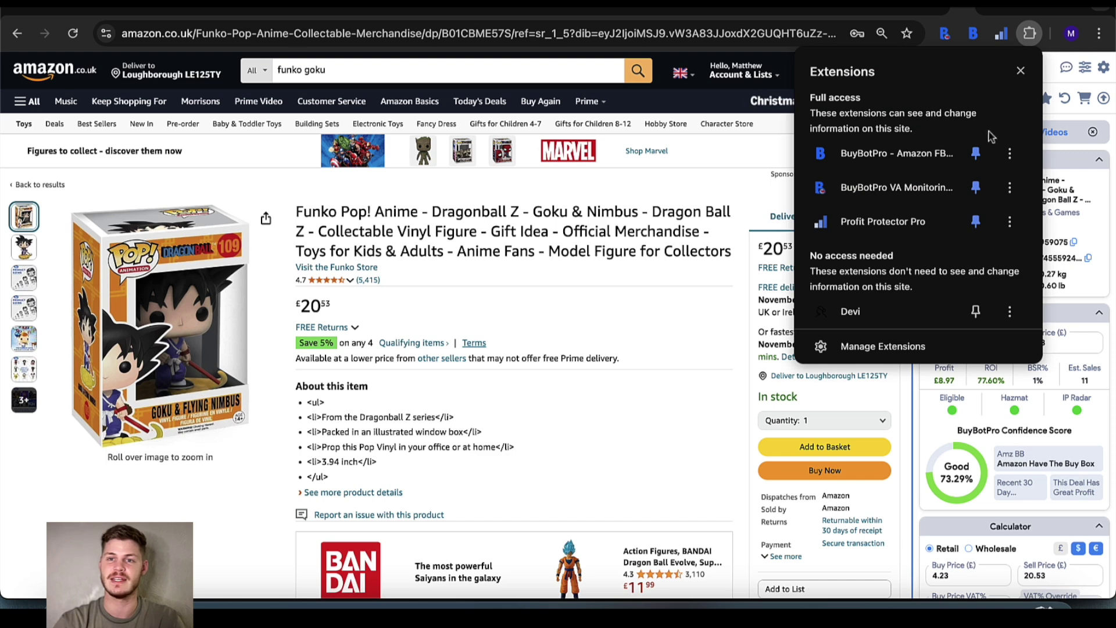
click(971, 36)
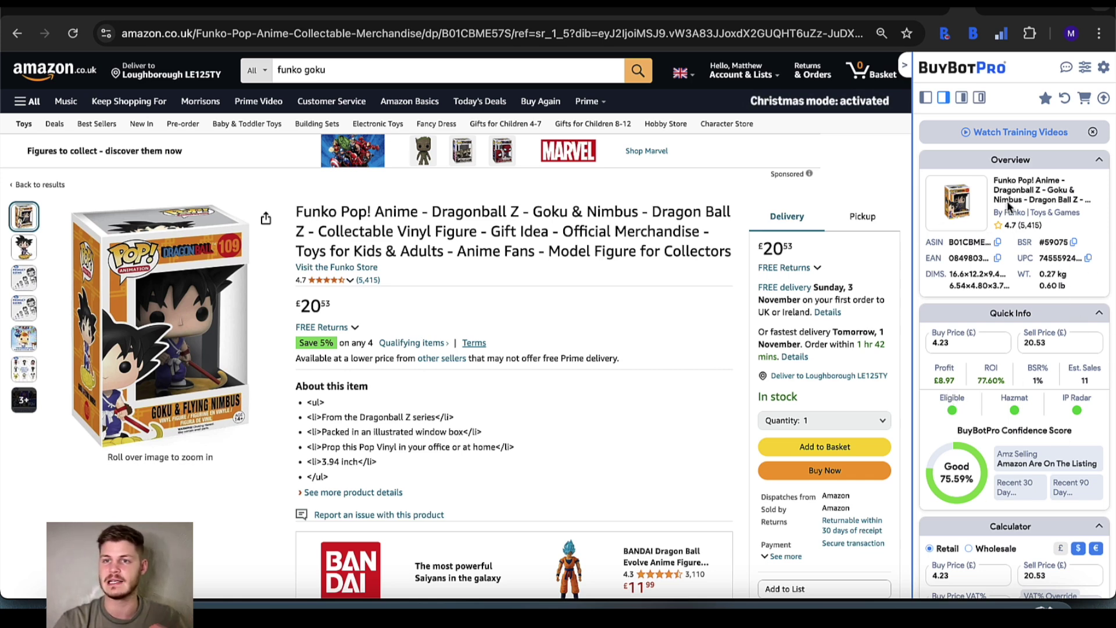
click(1104, 71)
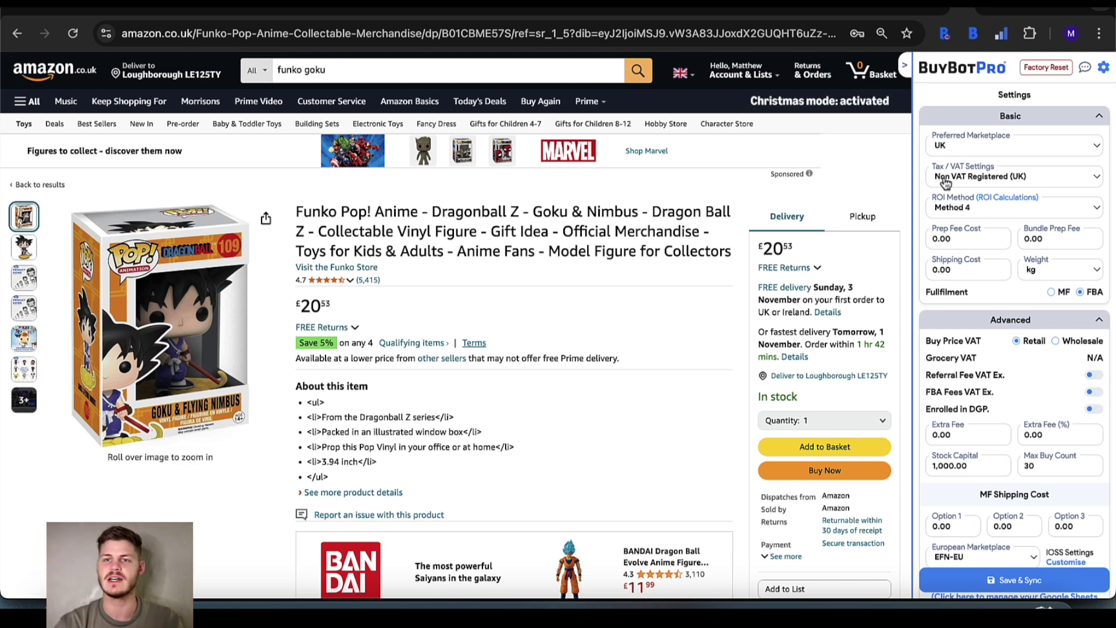
- Set the tax settings to US & Canadian Sellers and enable a sales tax rate of 10%
click(1012, 183)
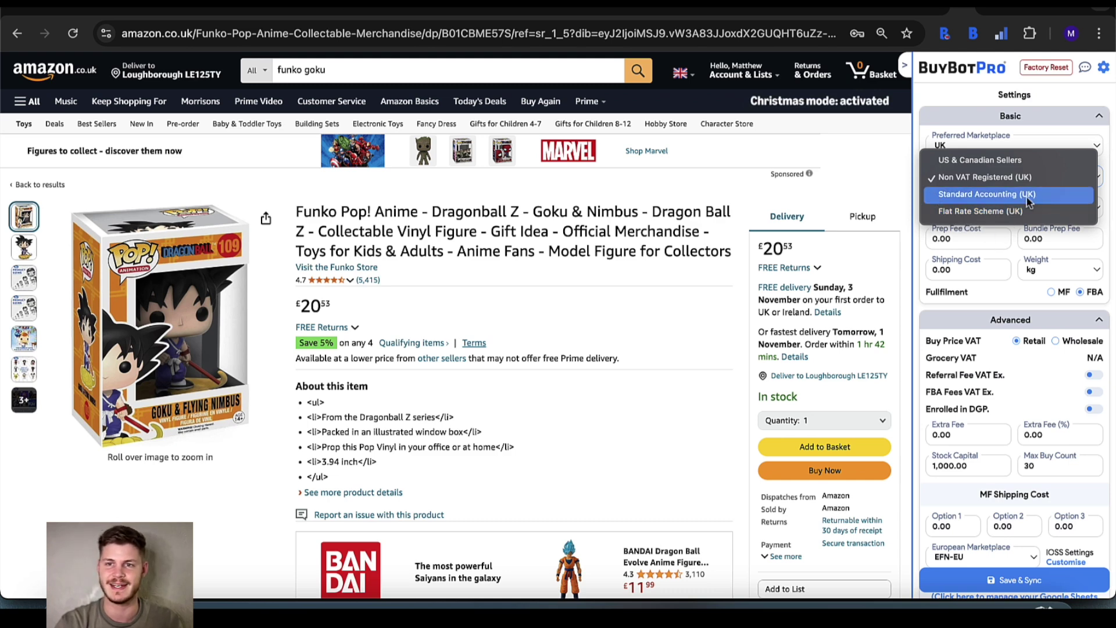
click(969, 166)
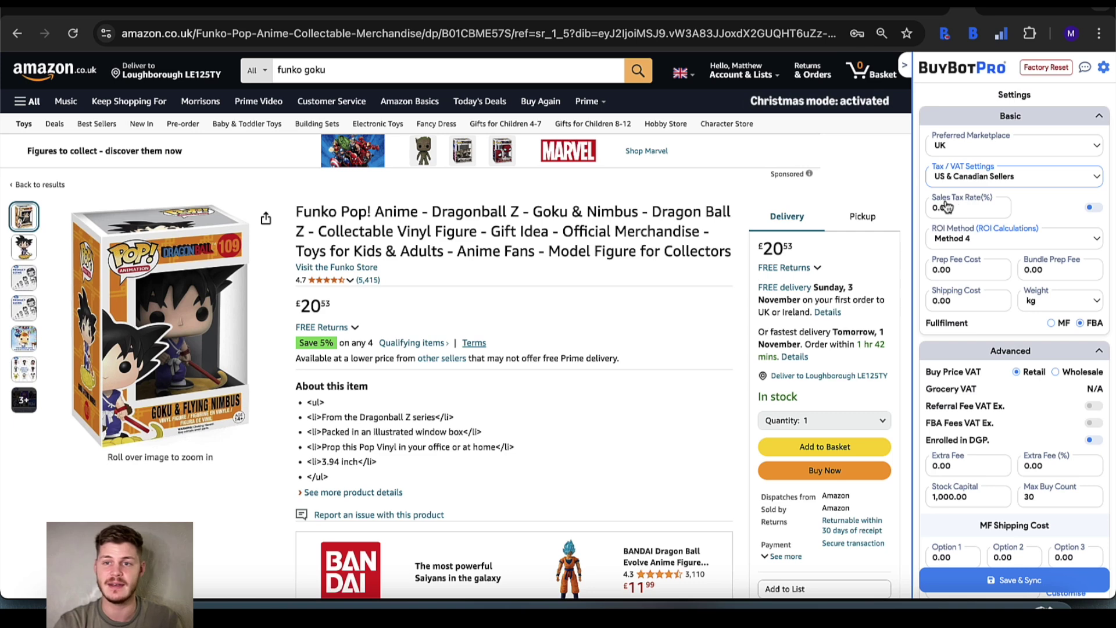
double_click(981, 208)
text(10)
click(1094, 208)
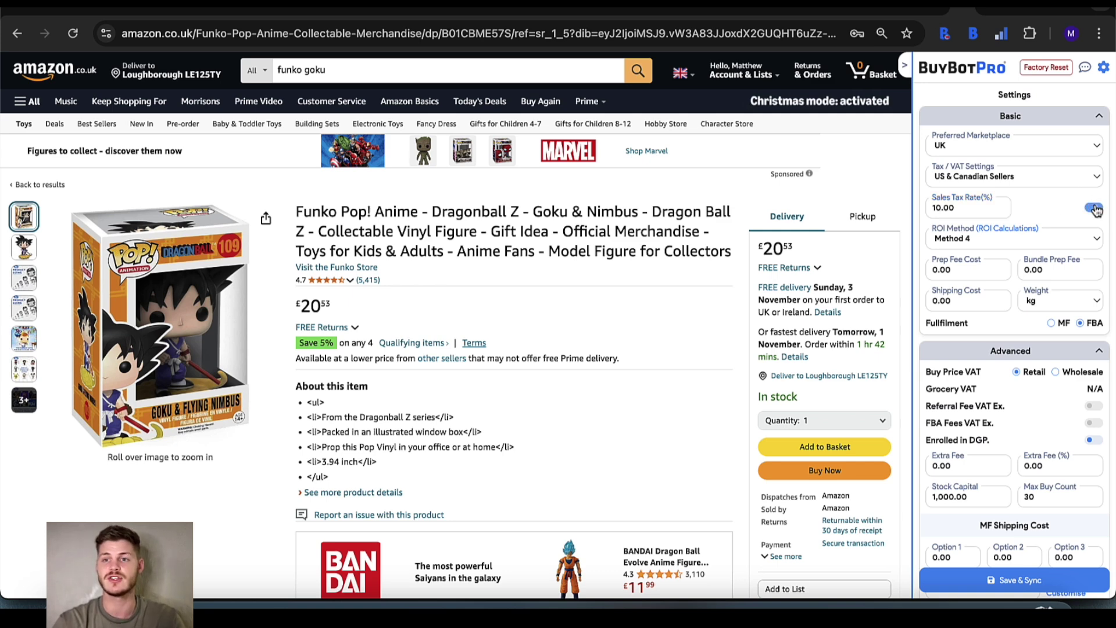
- Set the tax settings to Non VAT Registered (UK) and choose kg as the weight unit
click(1003, 179)
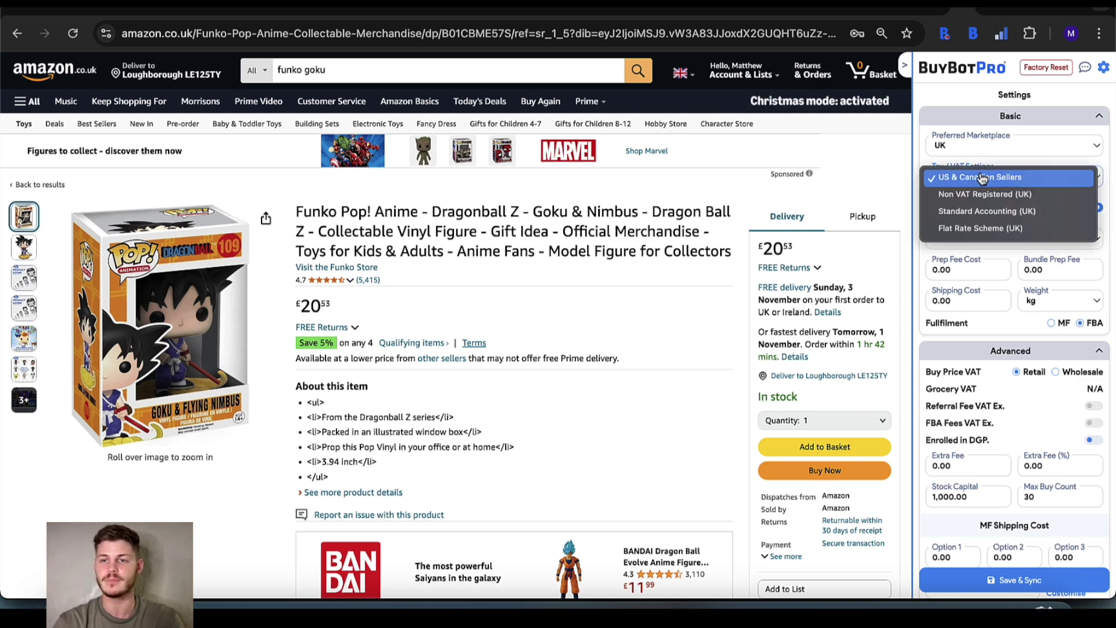
click(986, 194)
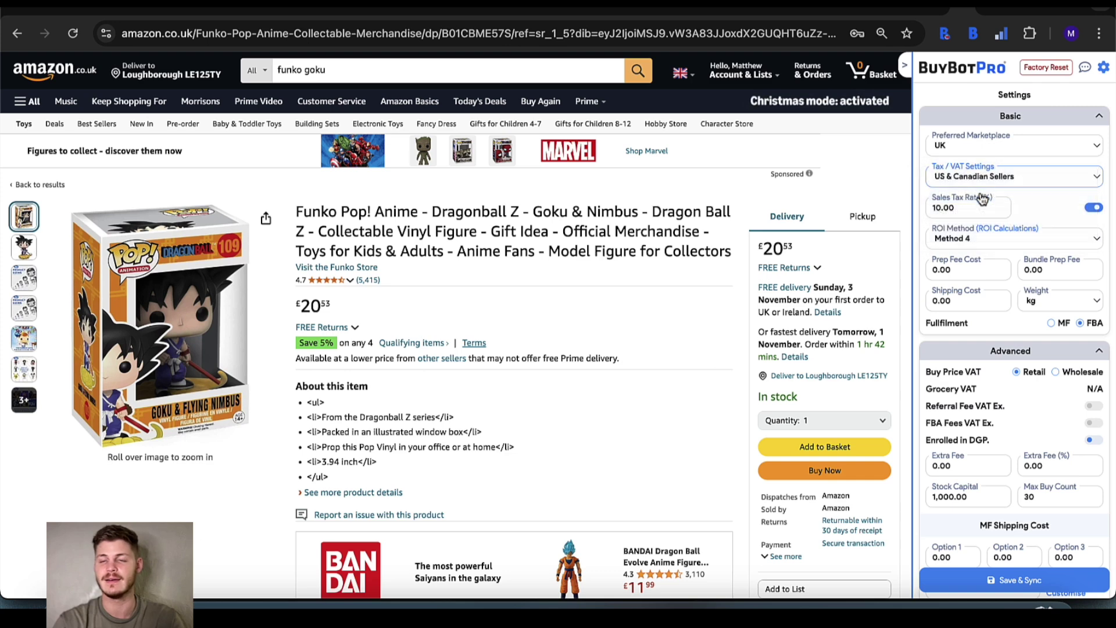
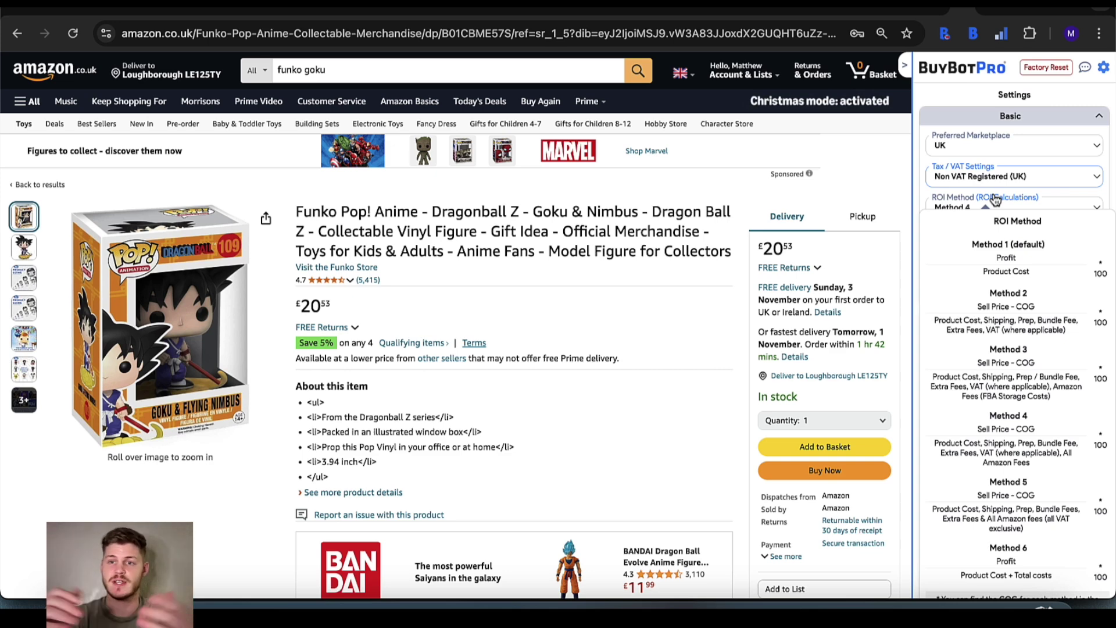
click(995, 199)
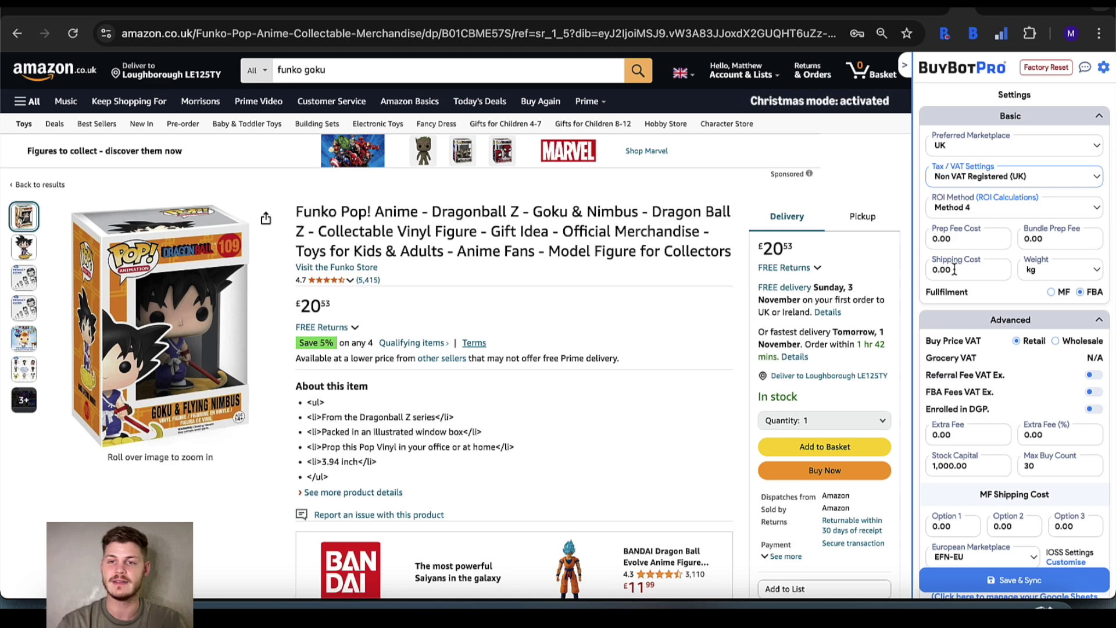
click(1031, 270)
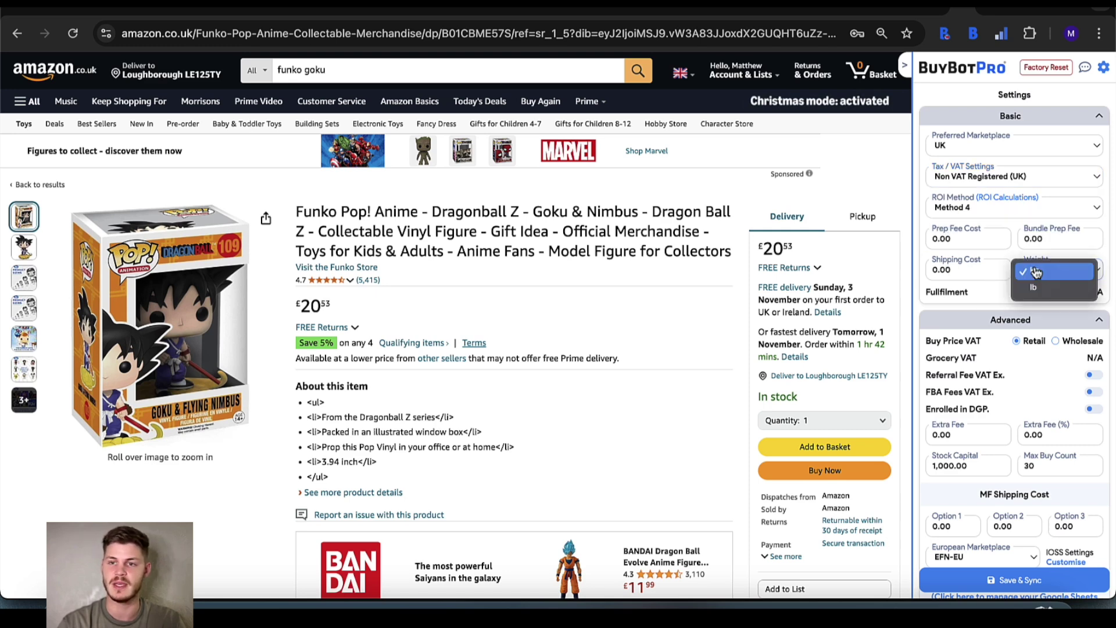
click(1026, 269)
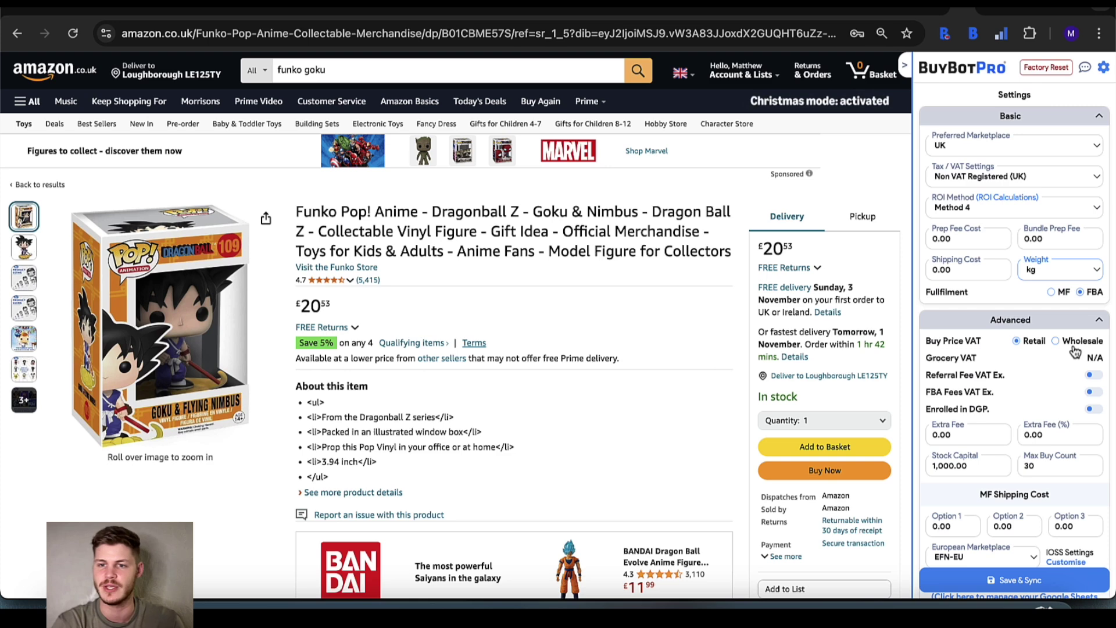
- Review the advanced, personalisation, chart and score adjuster settings, and return to the product analysis
scroll(1045, 364, down, 1)
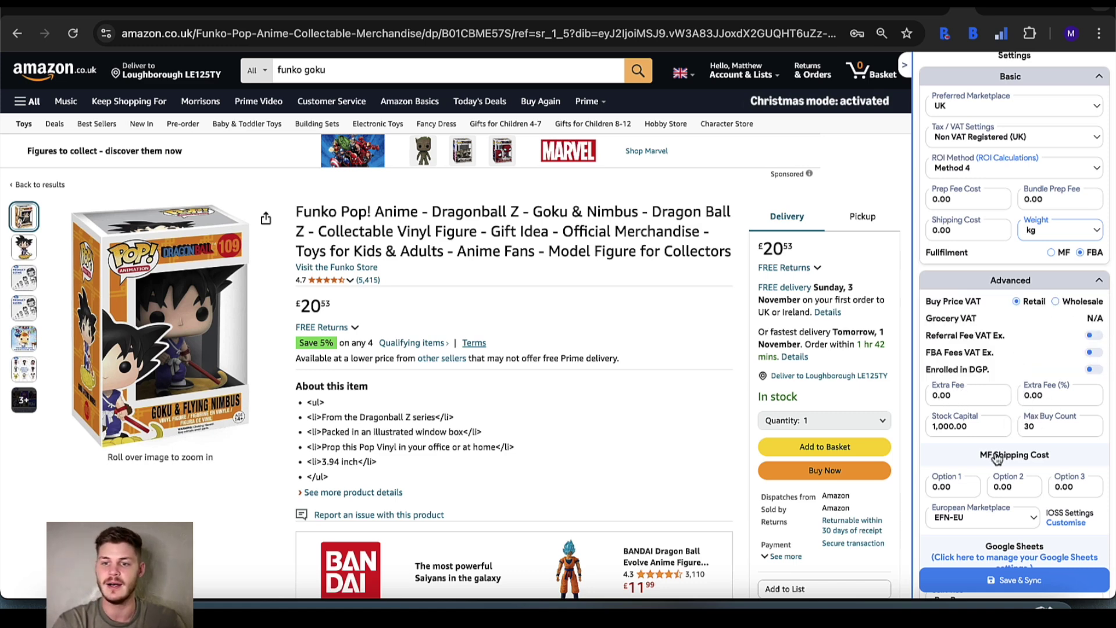
scroll(998, 459, down, 2)
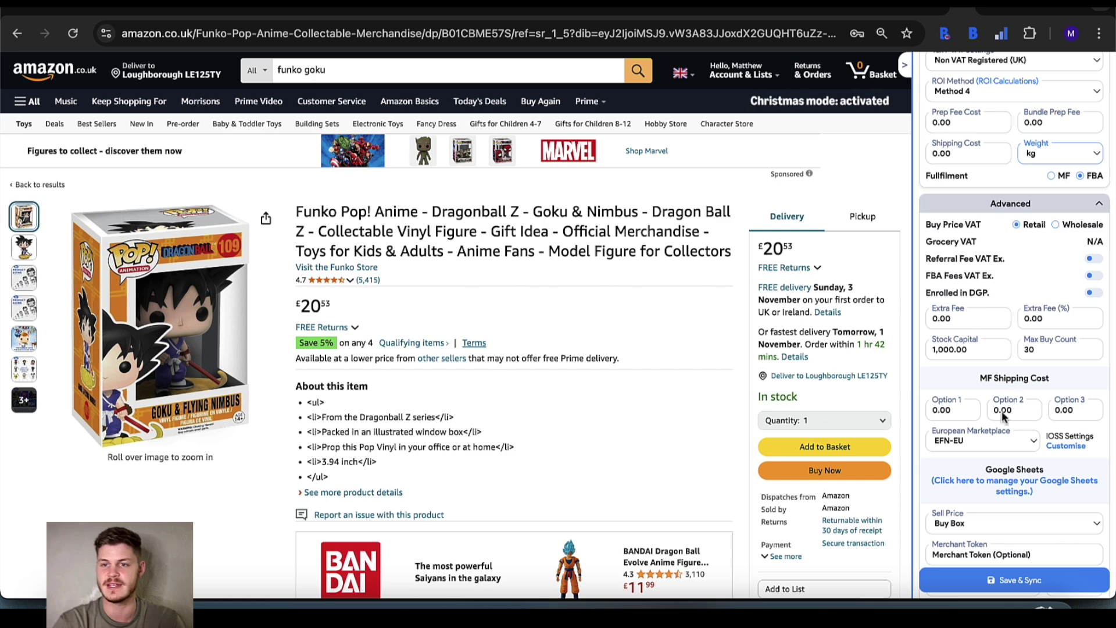
scroll(1005, 407, down, 3)
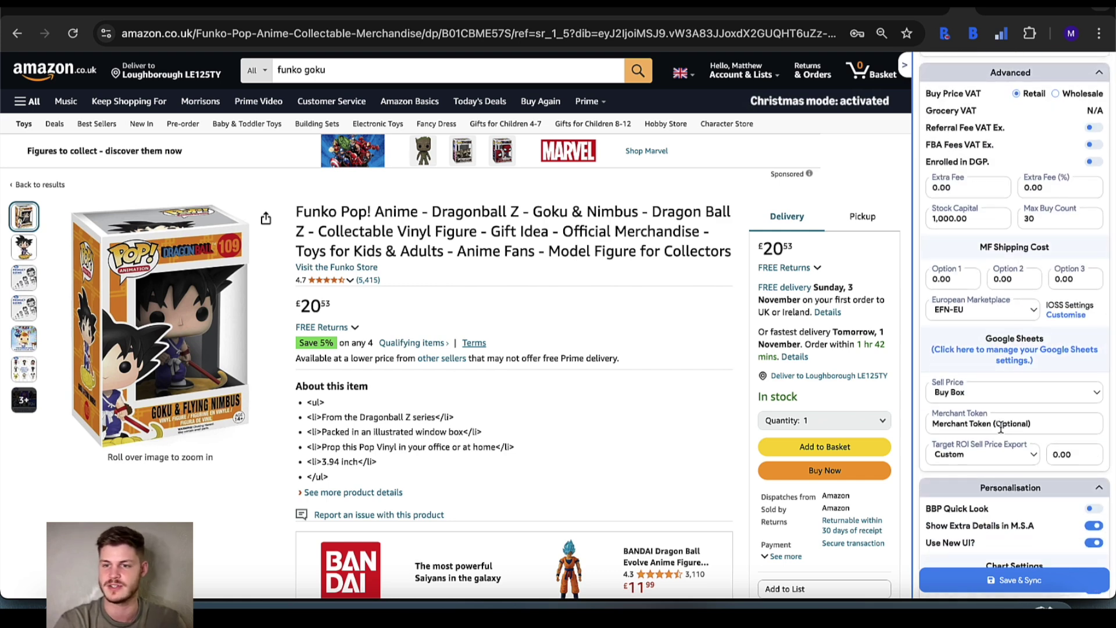
scroll(1000, 427, down, 3)
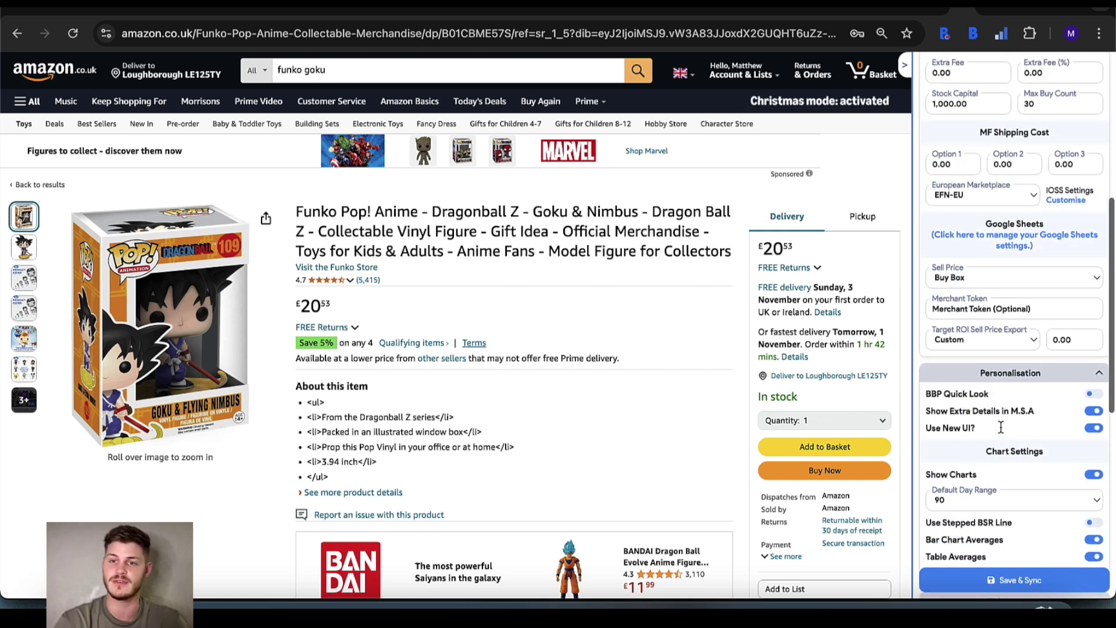
scroll(1001, 427, up, 9)
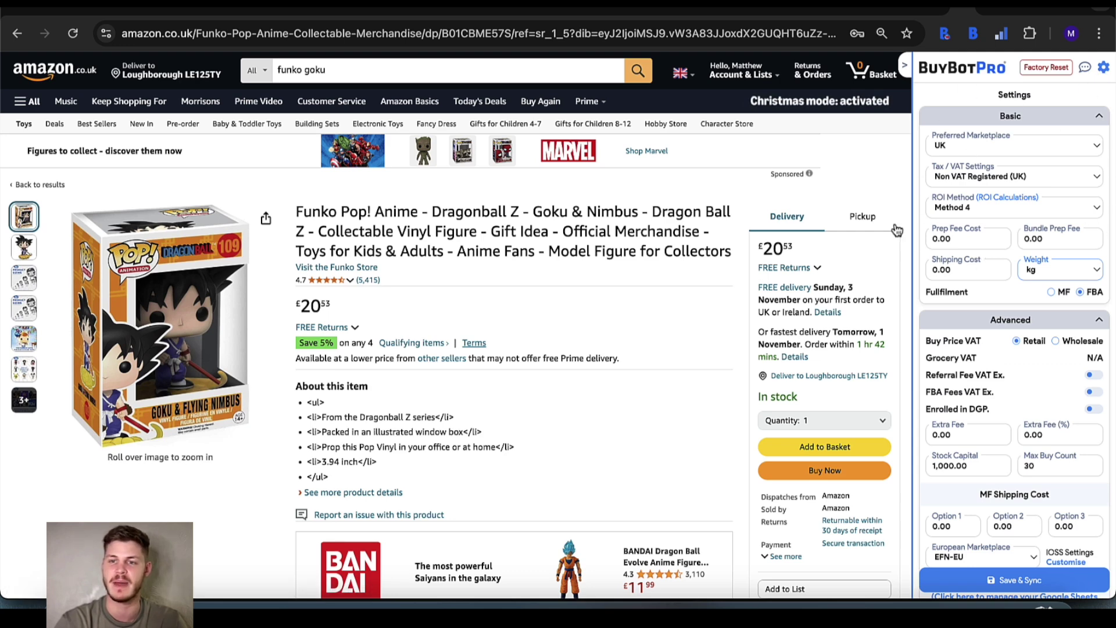
scroll(1029, 347, down, 8)
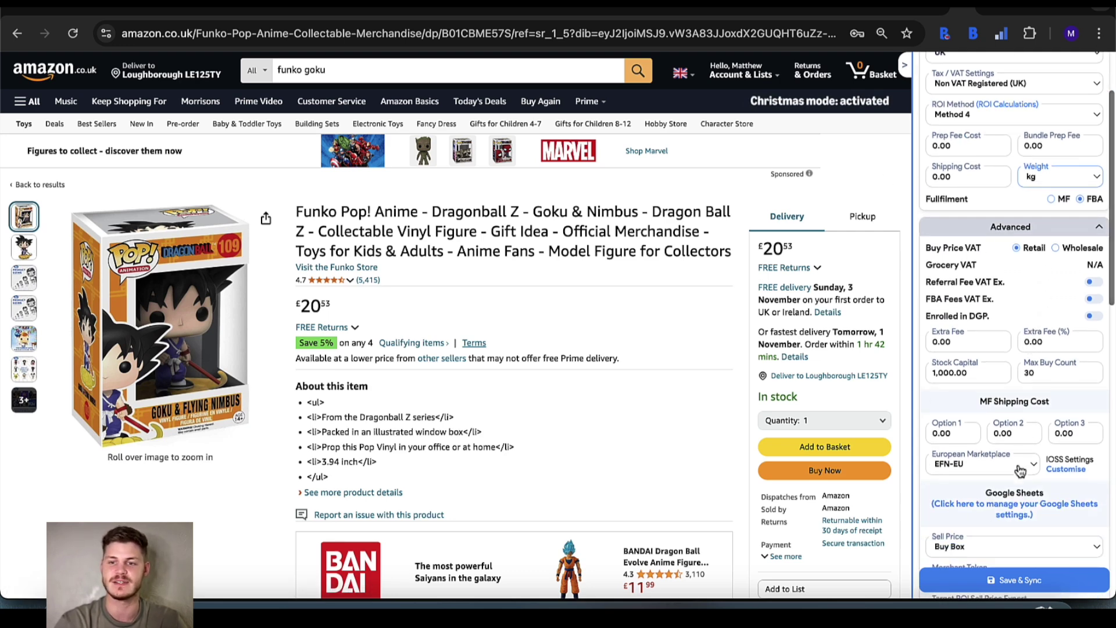
scroll(1014, 407, up, 3)
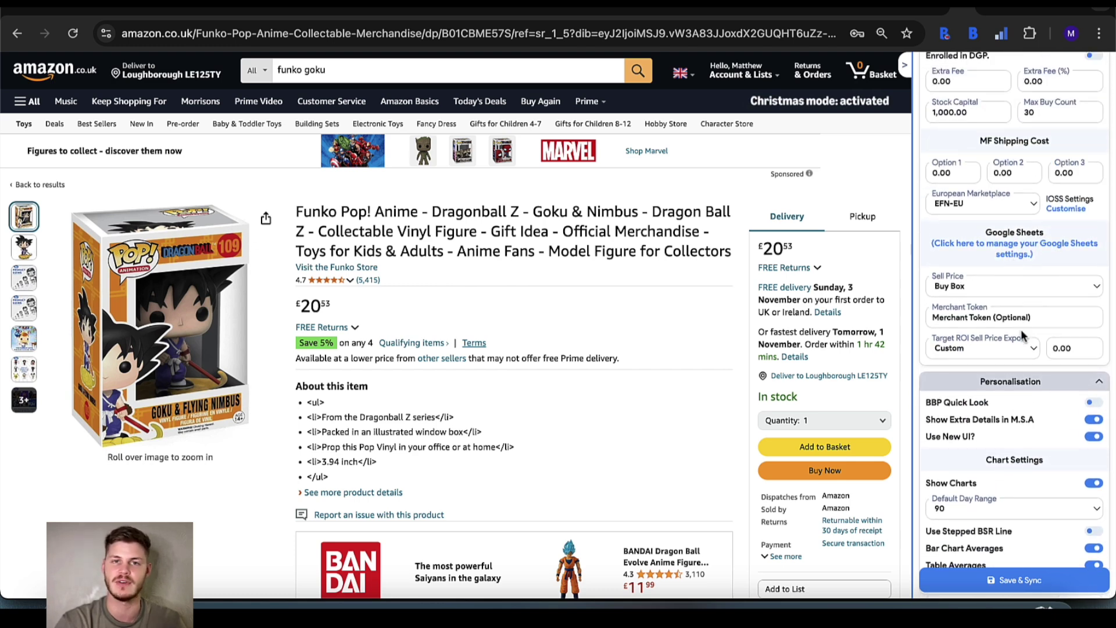
scroll(1008, 390, down, 3)
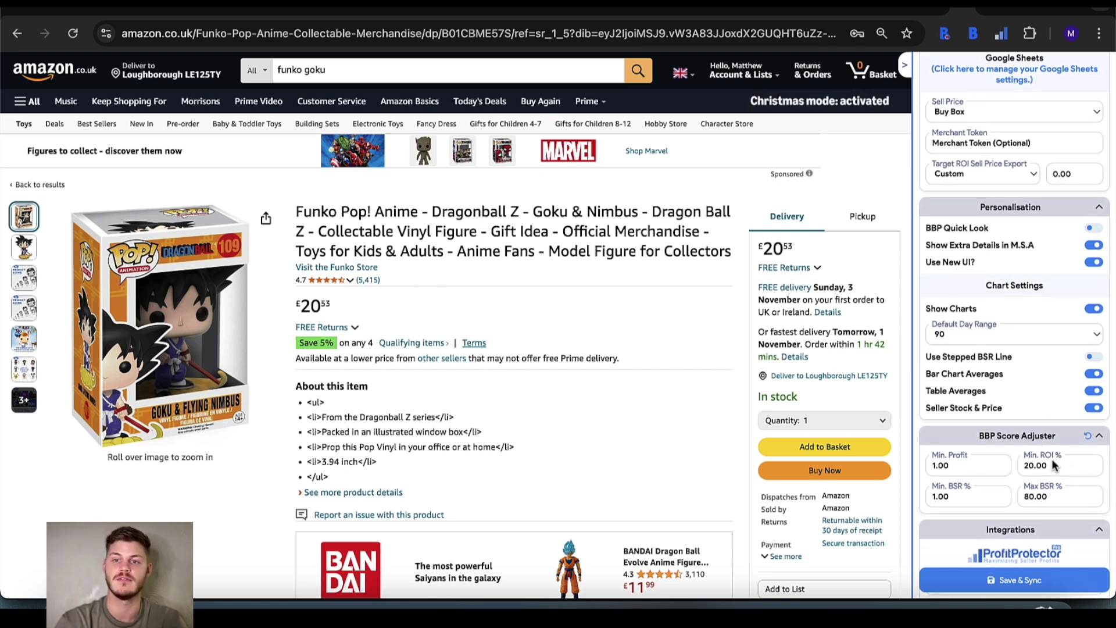
scroll(1051, 459, up, 9)
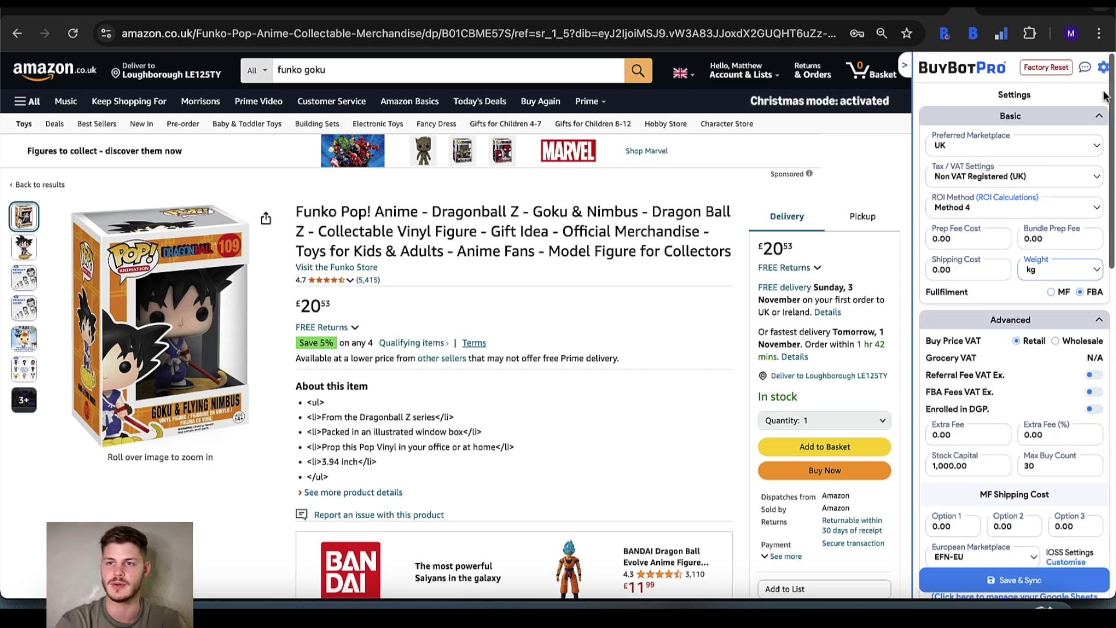
click(1100, 72)
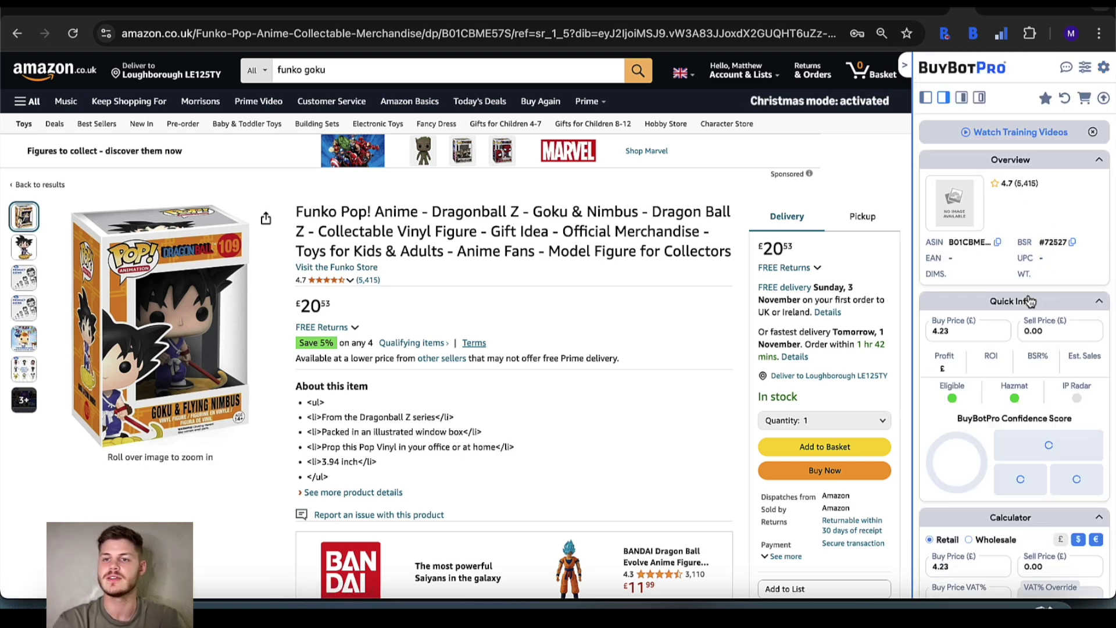
- Review BuyBotPro's basic and advanced settings, and return to the product analysis
click(1102, 70)
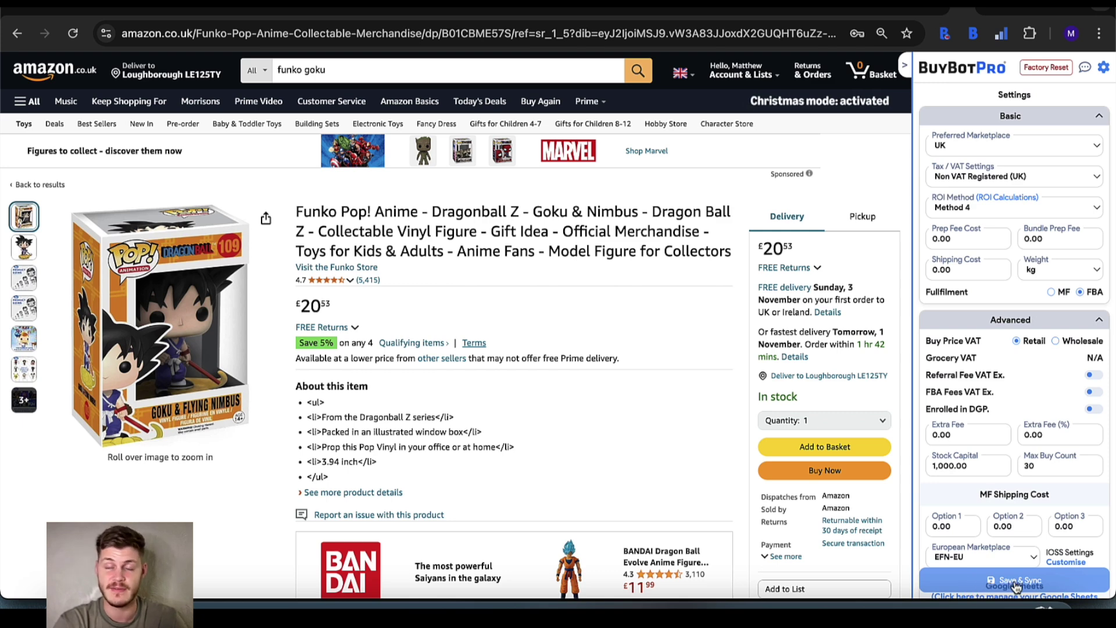
click(1102, 71)
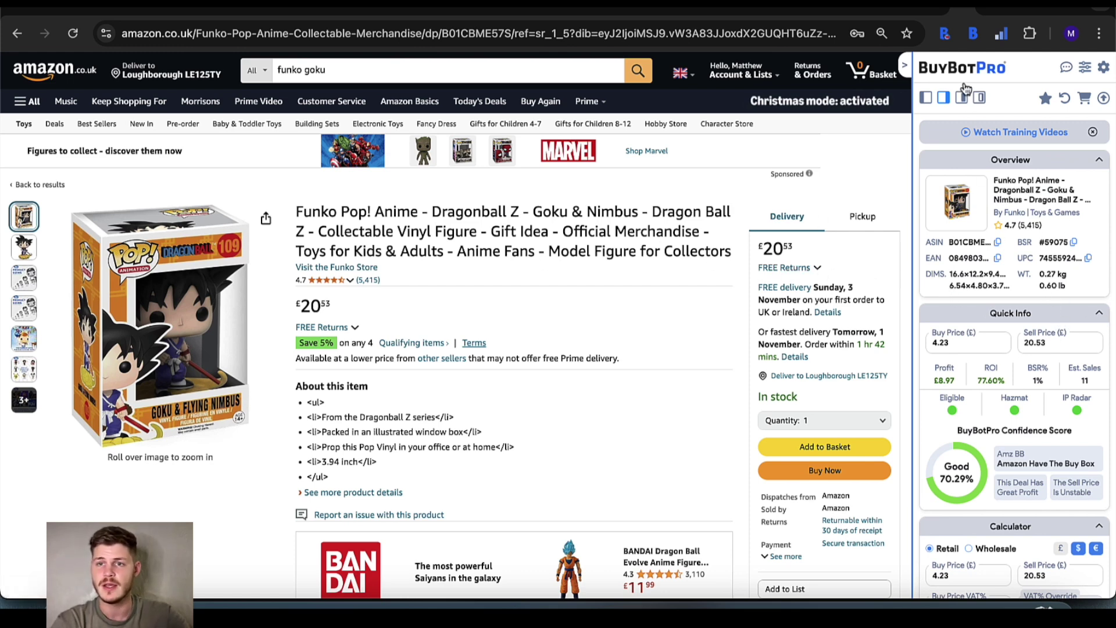
- Try the Left and Default placements for the BuyBotPro panel, and dock it on the right again
click(925, 98)
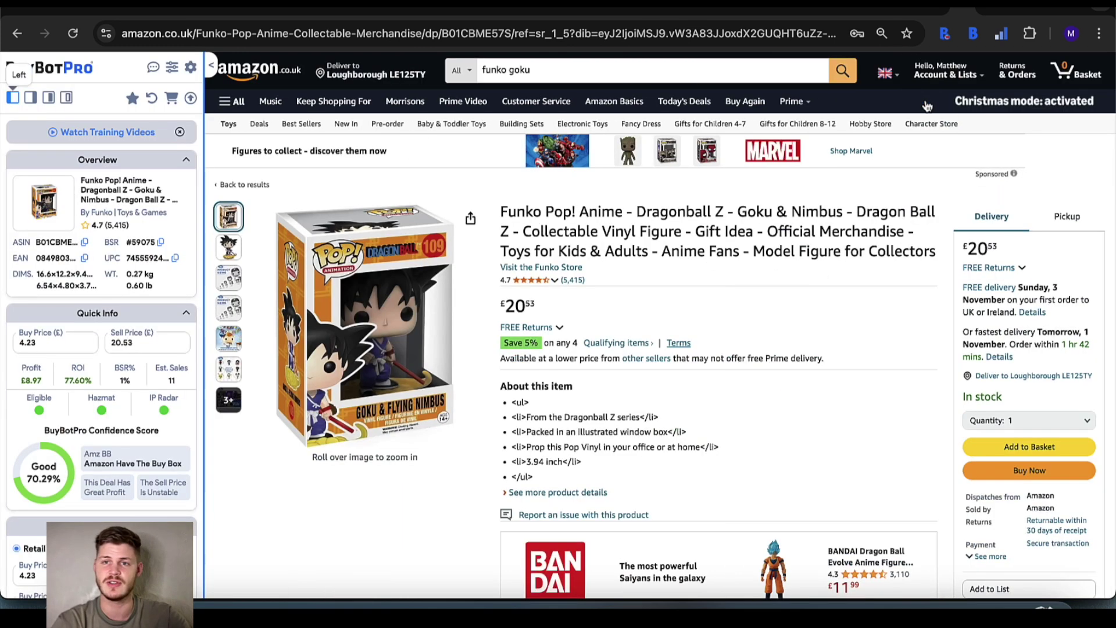
click(49, 99)
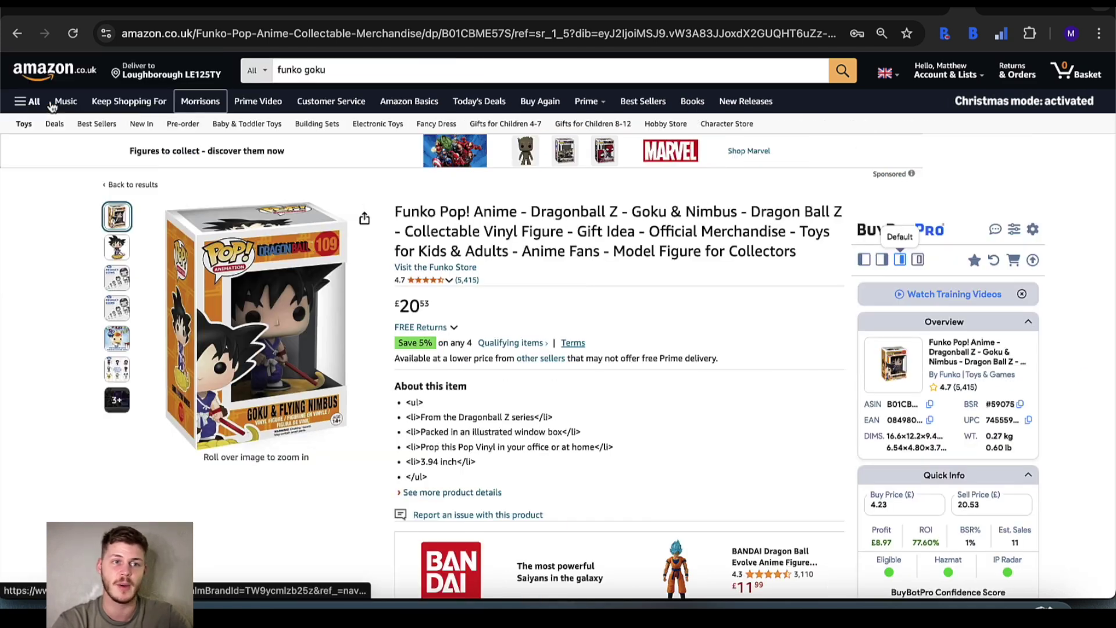
click(882, 260)
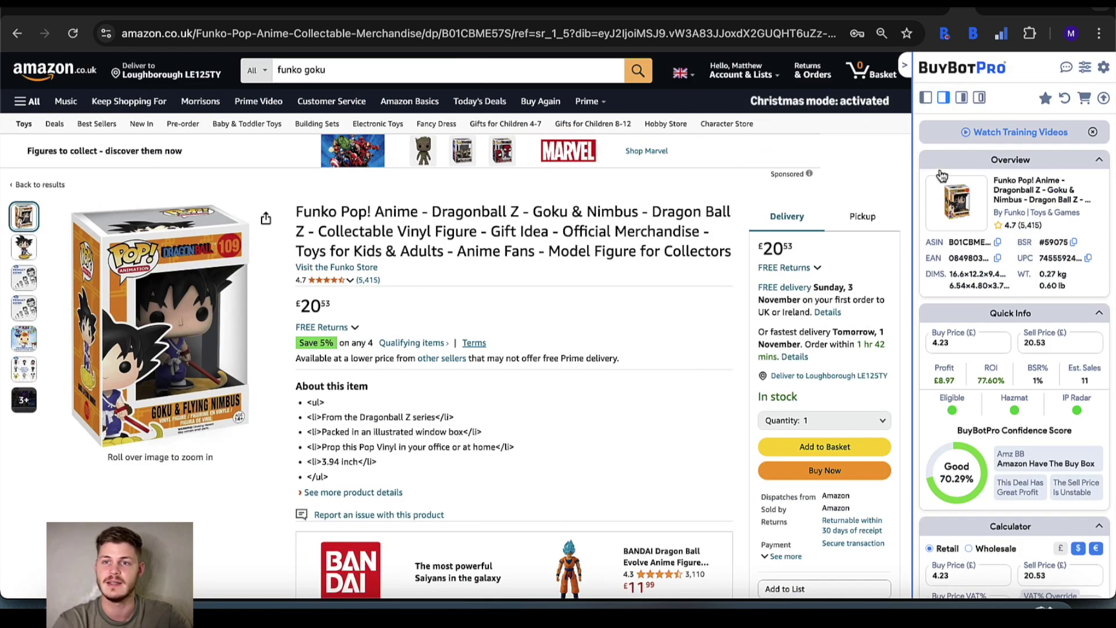
- View the Rearrange Sections layout options, and return to the product analysis
click(1085, 68)
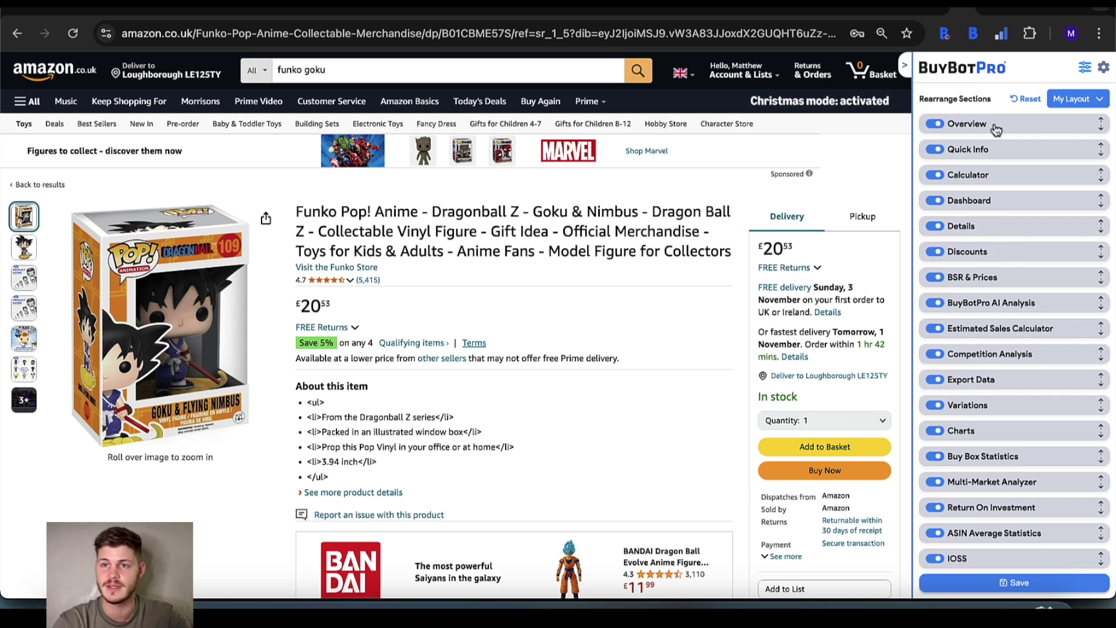
click(1084, 67)
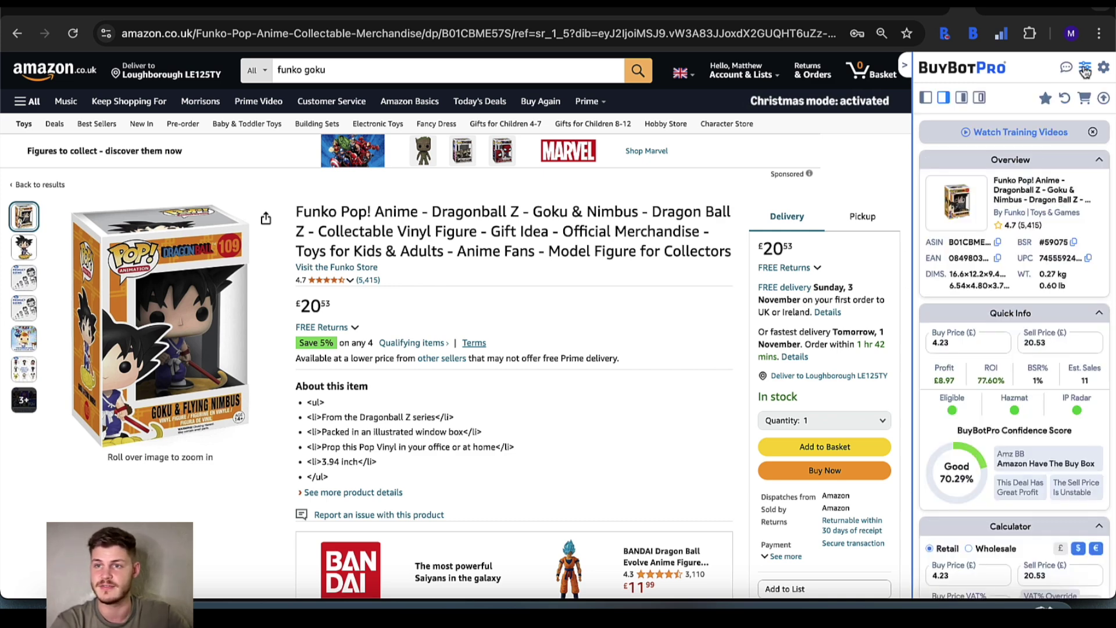
- Examine the product's calculator, dashboard, details, AI analysis, competition and chart sections, and open the charts as a full page
scroll(1011, 390, down, 4)
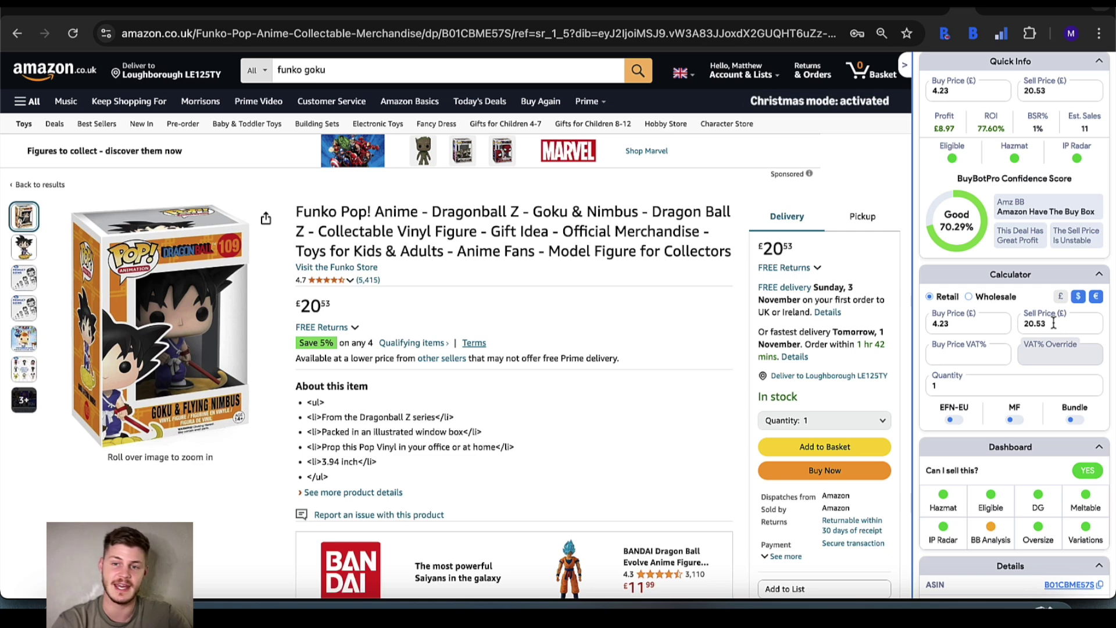
mouse_move(1040, 348)
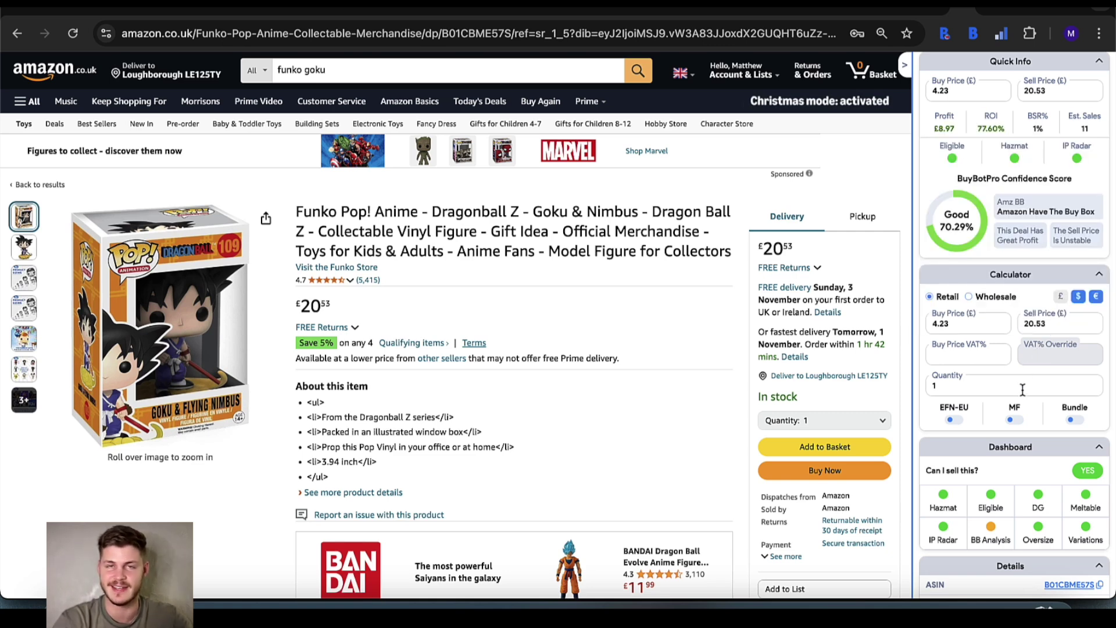
scroll(1022, 389, down, 3)
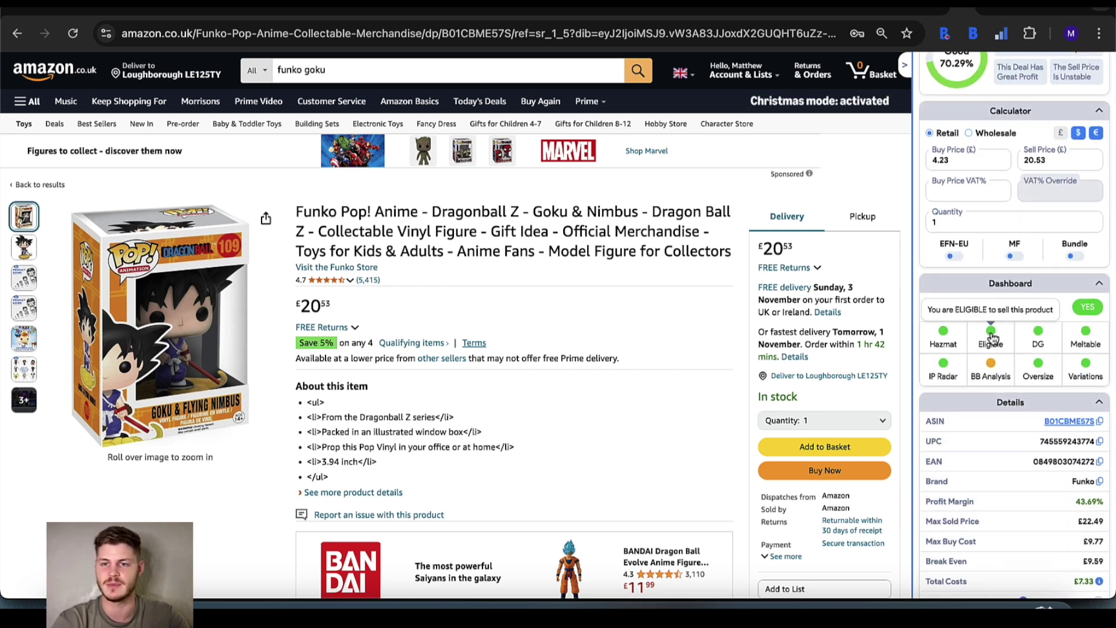
mouse_move(944, 369)
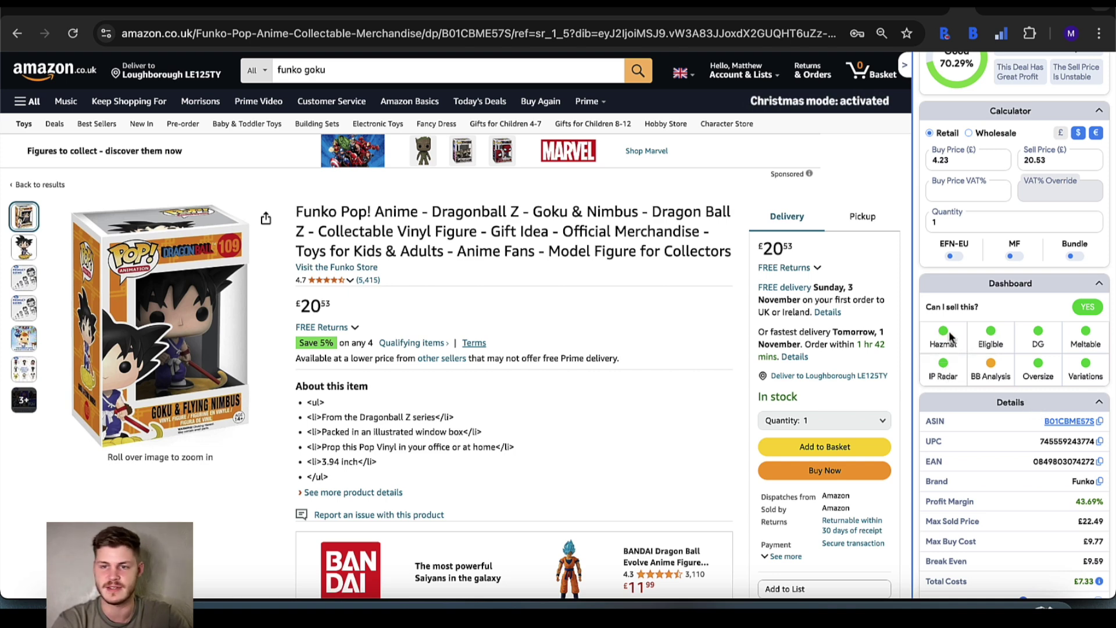
scroll(1028, 486, down, 3)
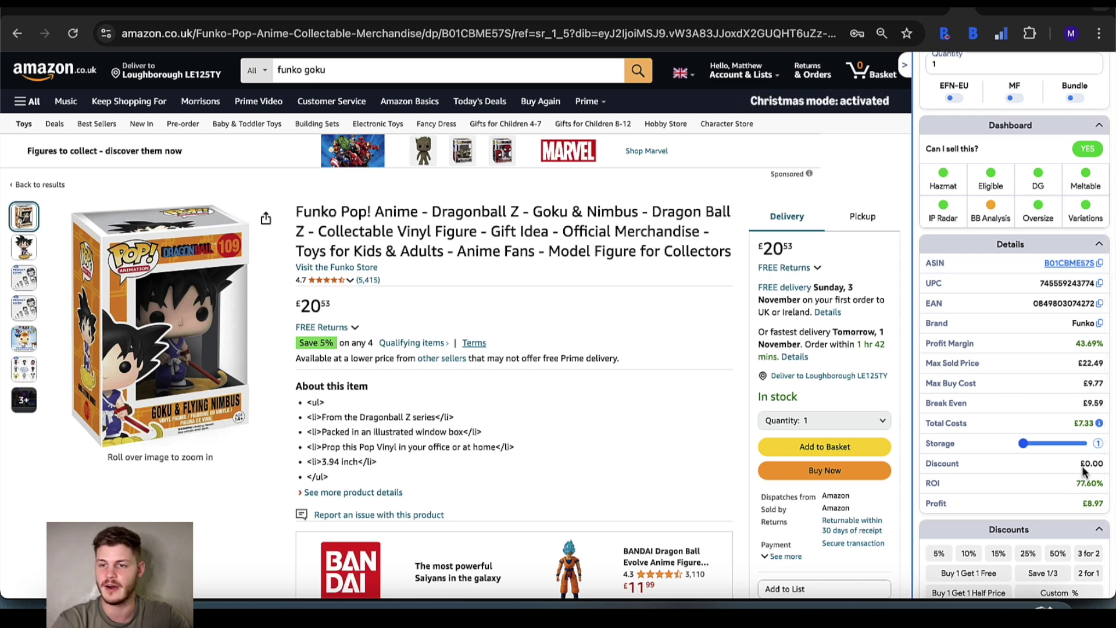
mouse_move(1100, 426)
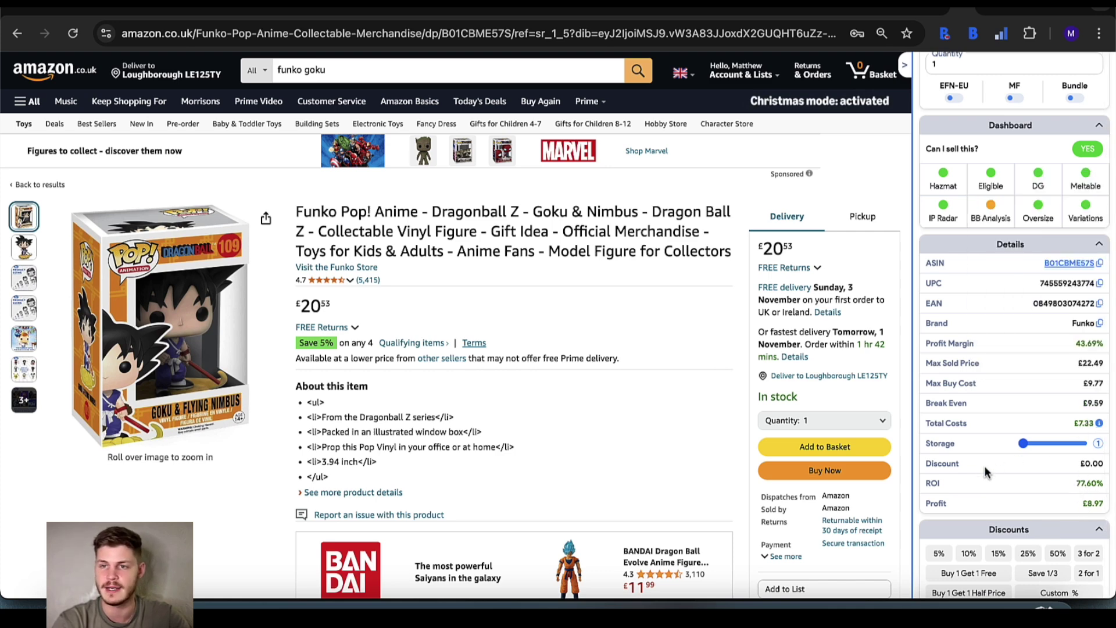
scroll(985, 472, down, 4)
scroll(984, 471, down, 4)
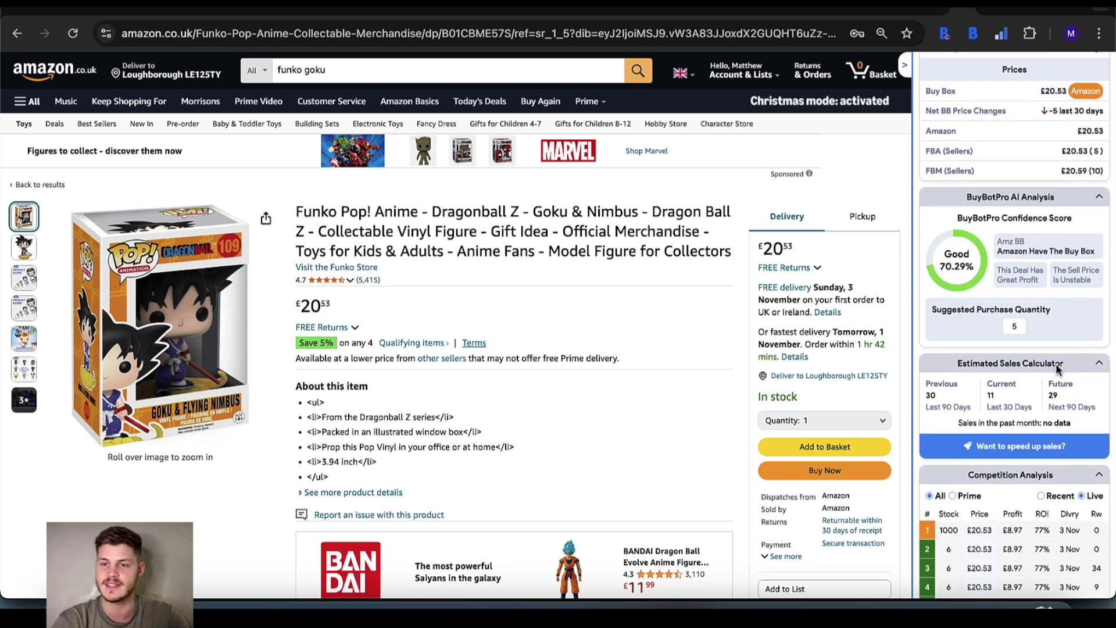
scroll(1058, 395, down, 4)
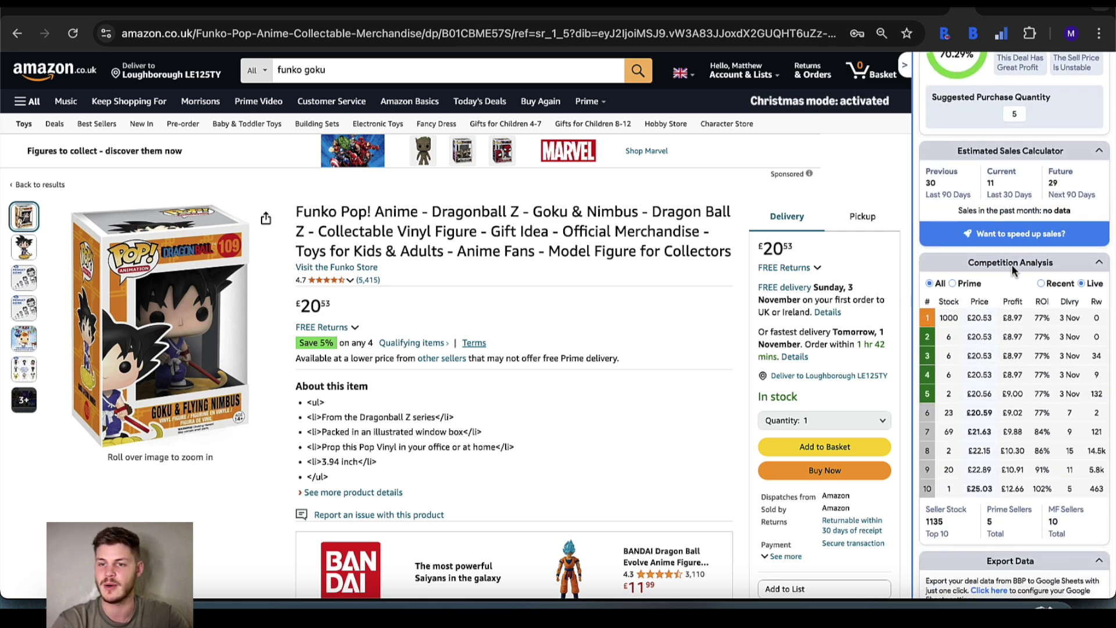
scroll(1040, 291, down, 10)
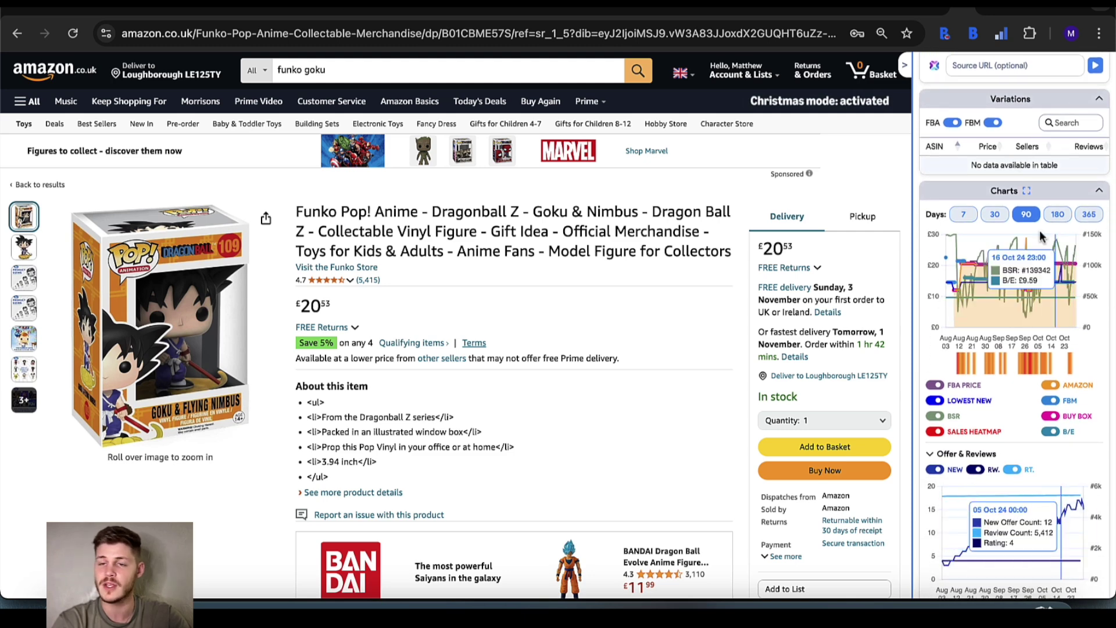
click(1026, 190)
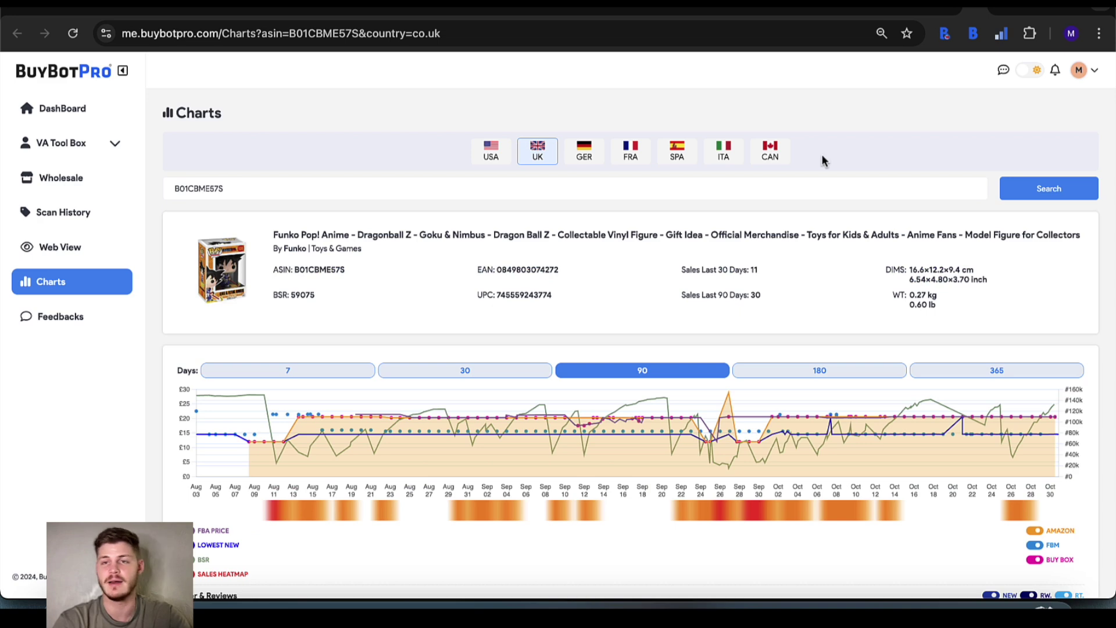
- Switch to the Web View App, look up ASIN B01CBME57S for the UK, and open the Wholesale page
click(953, 10)
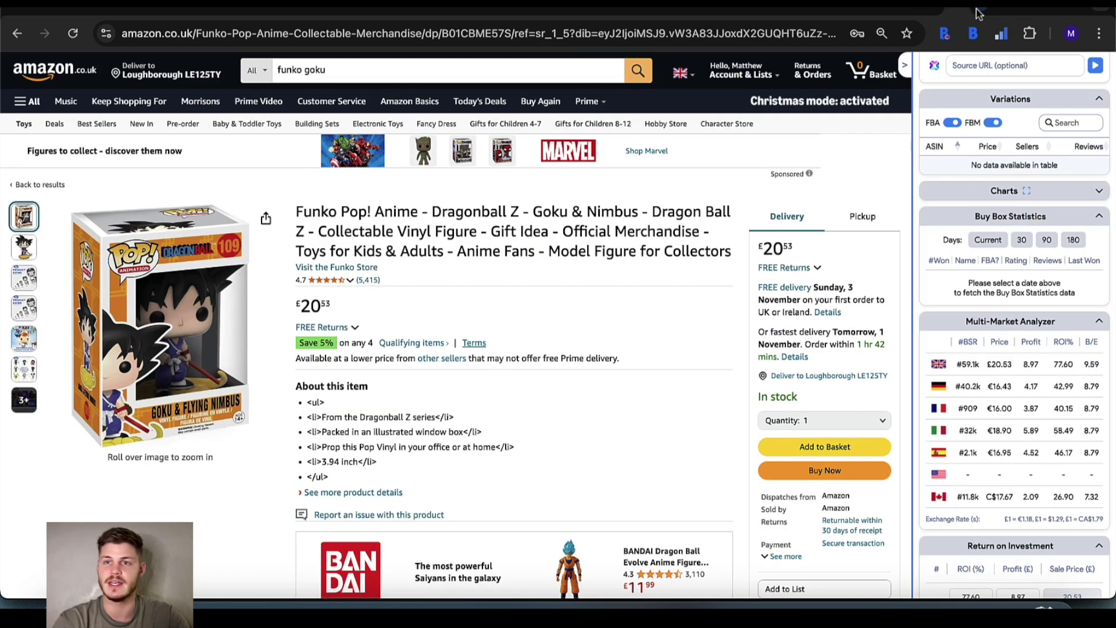
click(986, 11)
click(992, 12)
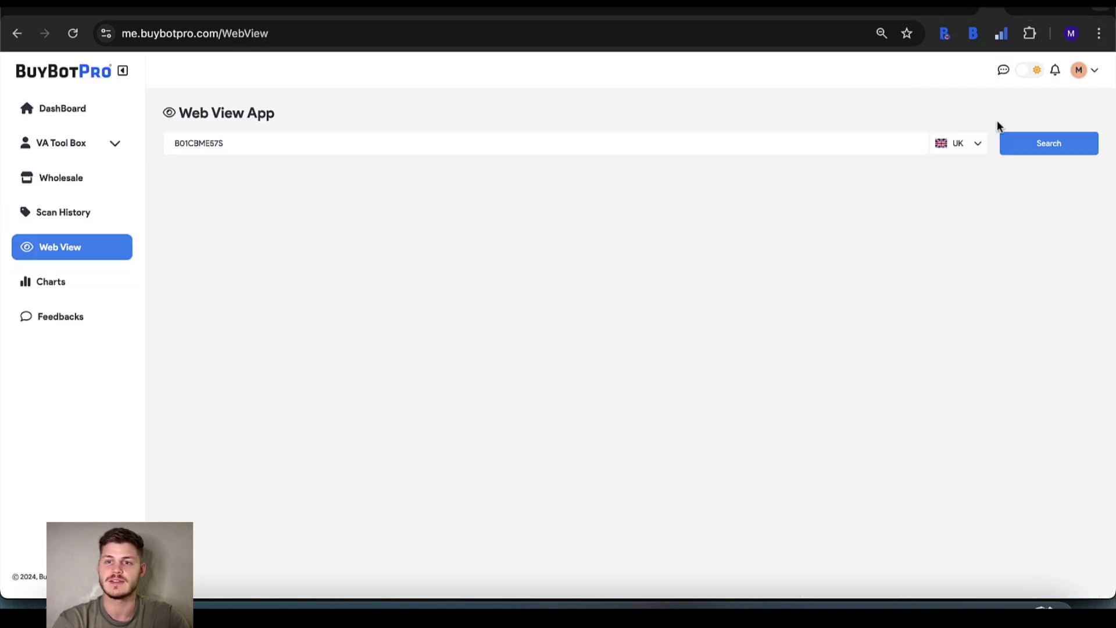
click(1014, 150)
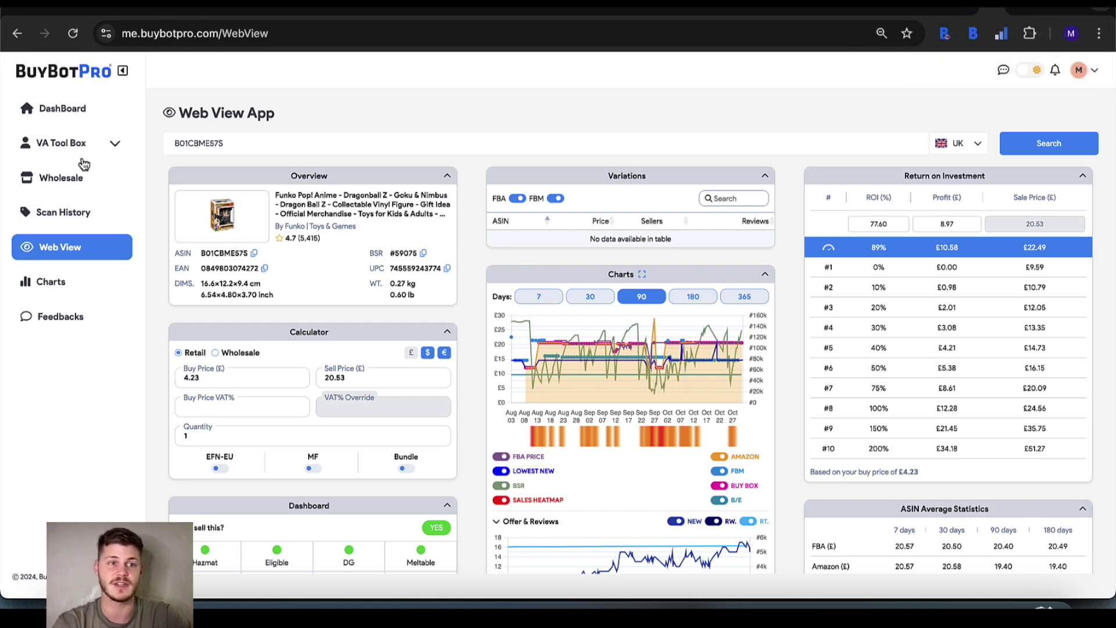
click(58, 178)
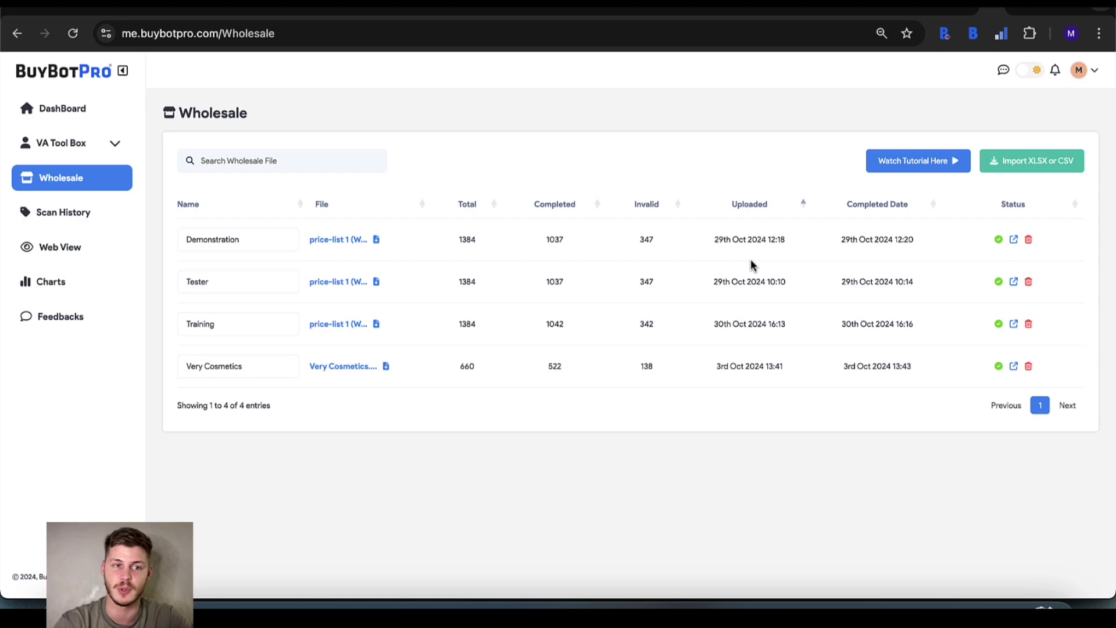
- Return to the product's full Charts page and examine its offer, category BSR and price average charts
click(933, 11)
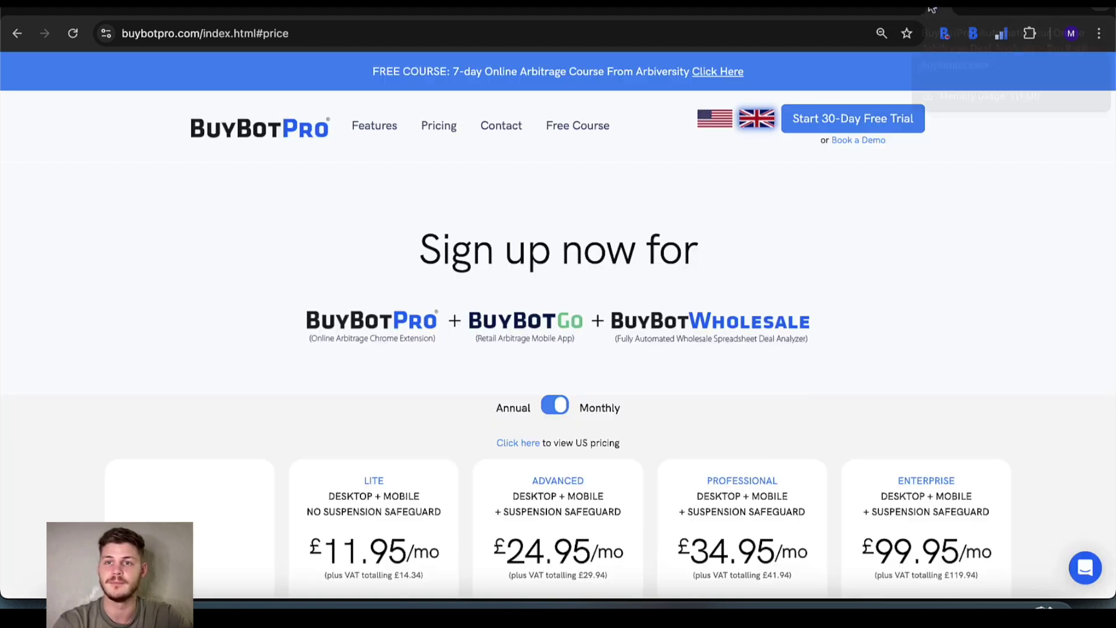
click(960, 11)
click(977, 11)
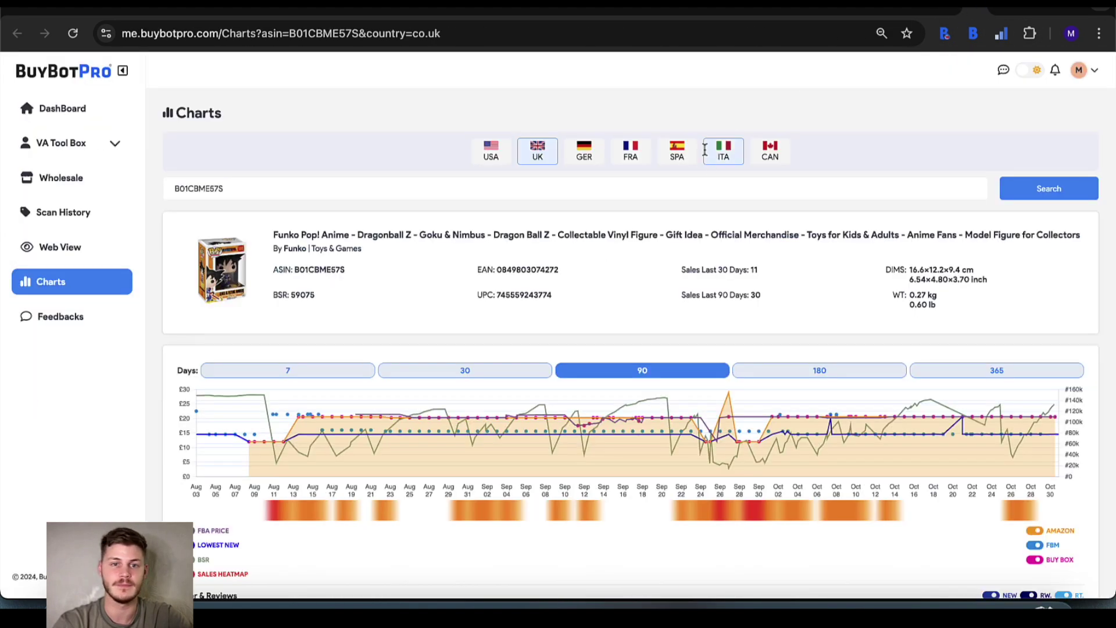
scroll(650, 281, down, 4)
scroll(650, 281, down, 9)
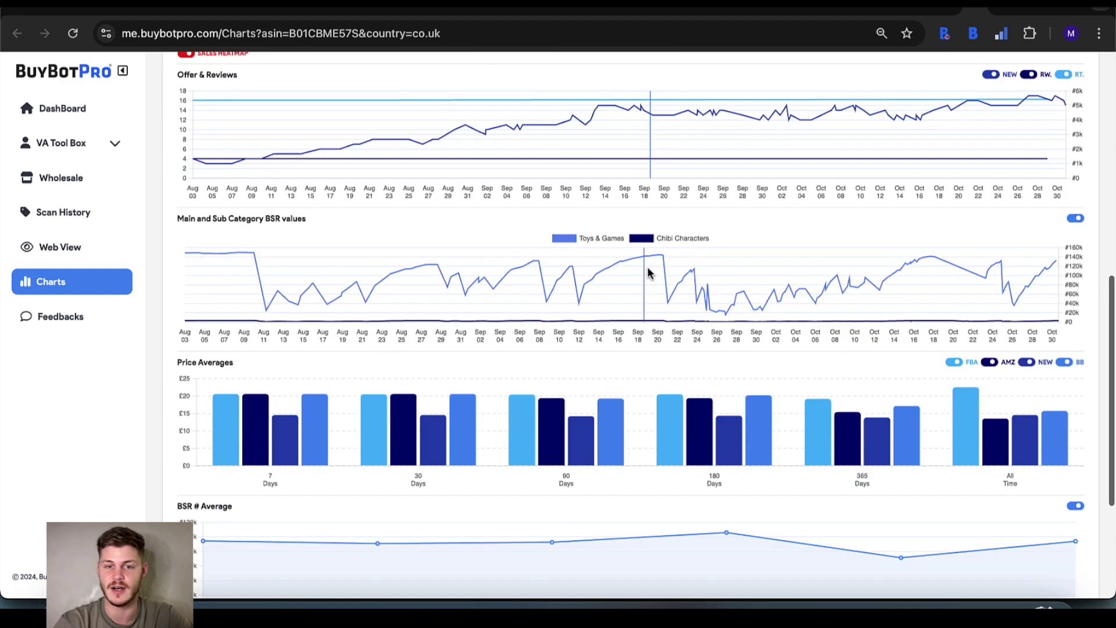
scroll(649, 273, up, 7)
scroll(649, 273, up, 4)
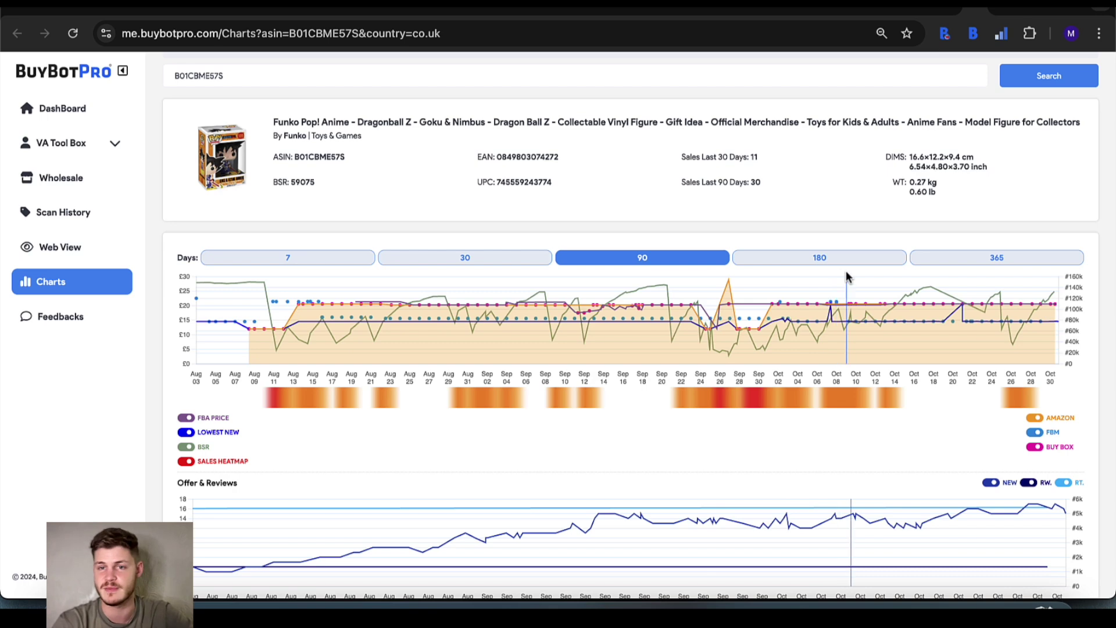
- Return to the Amazon product page, review BuyBotPro's remaining sections down to ASIN History, and show the 30-day Buy Box Statistics
click(953, 12)
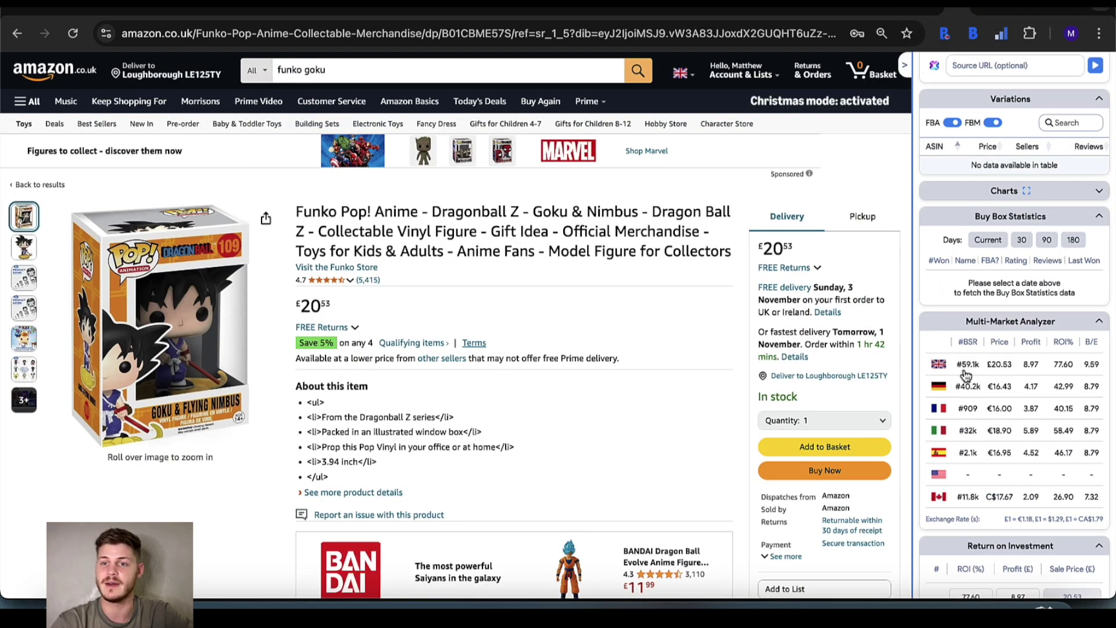
scroll(964, 375, down, 5)
scroll(964, 375, down, 9)
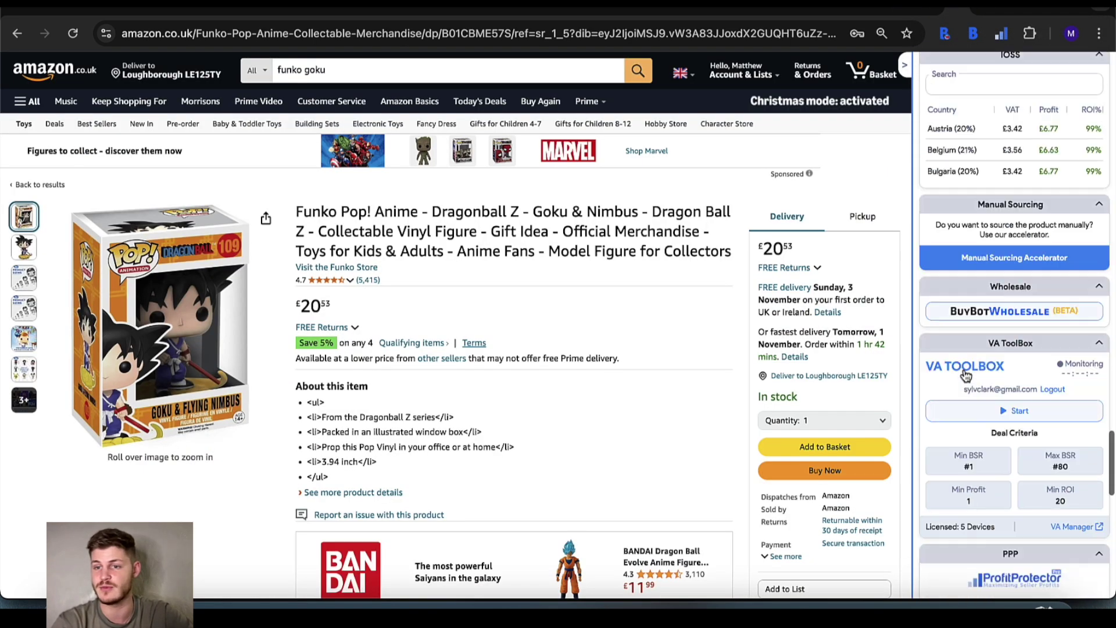
scroll(979, 422, down, 7)
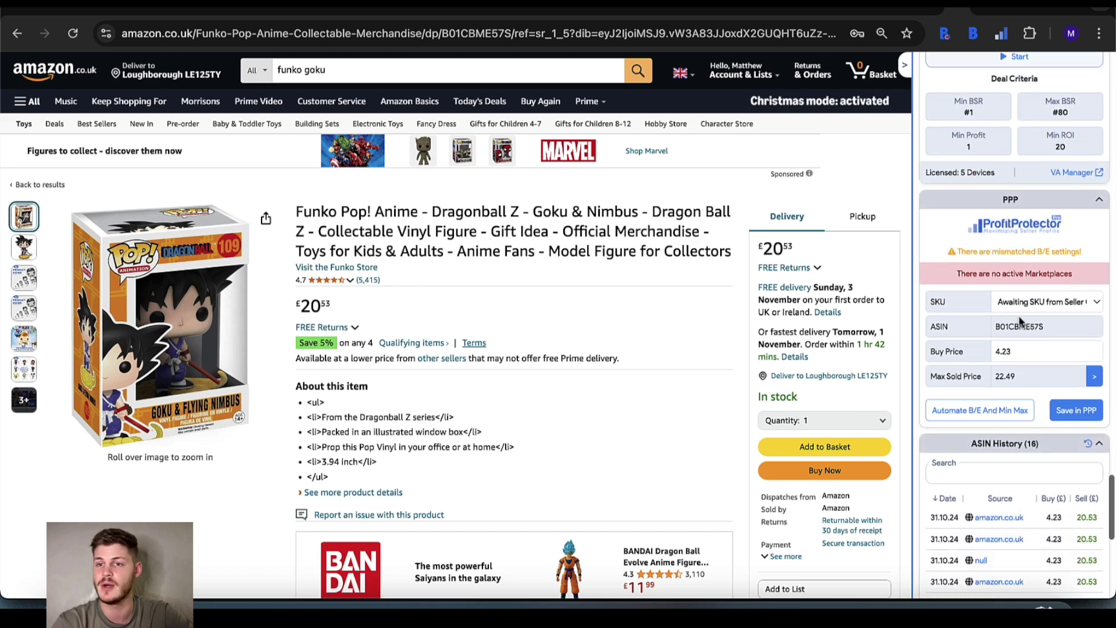
scroll(1026, 284, up, 14)
scroll(1026, 284, up, 10)
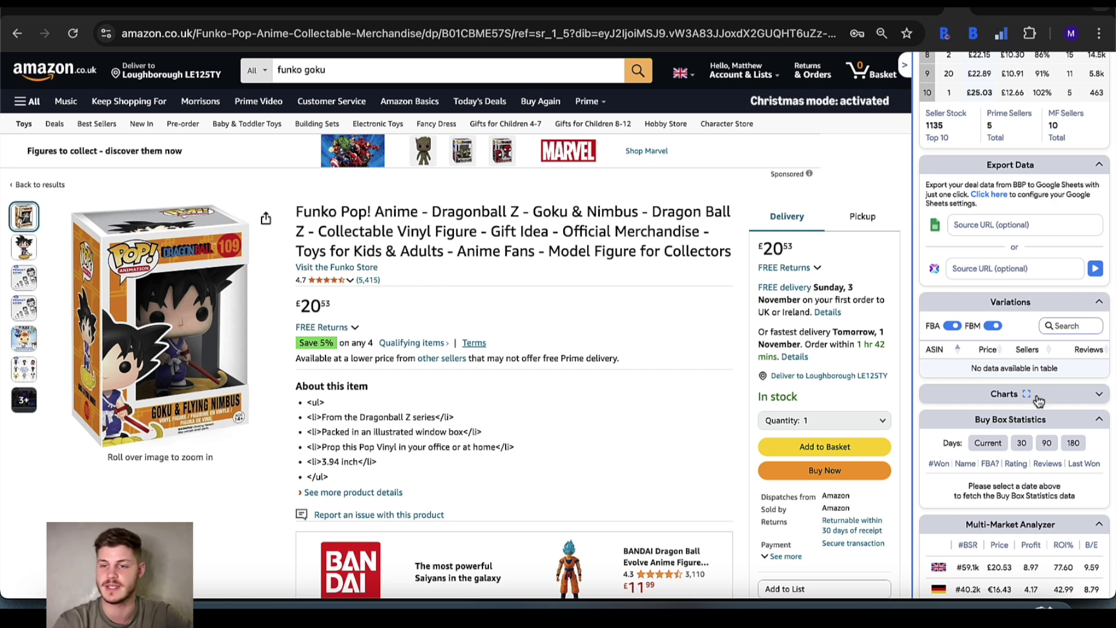
click(1022, 445)
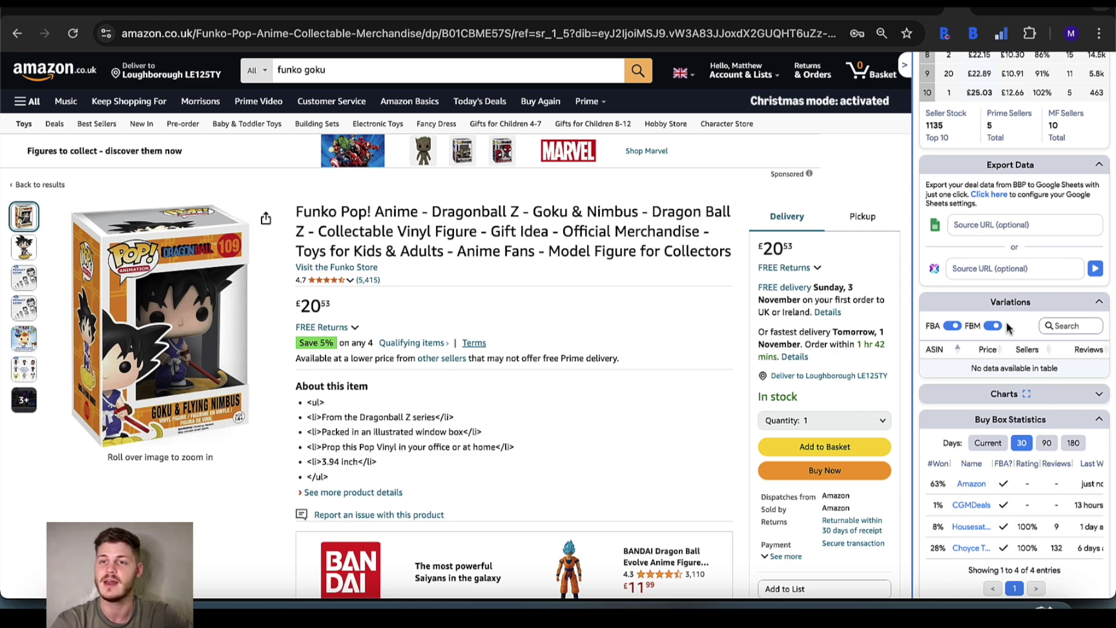
- Open the Argos LEGO 2 for 30 pounds page in a new tab and choose the Speed Champions Ford Mustang set
key(ctrl+t)
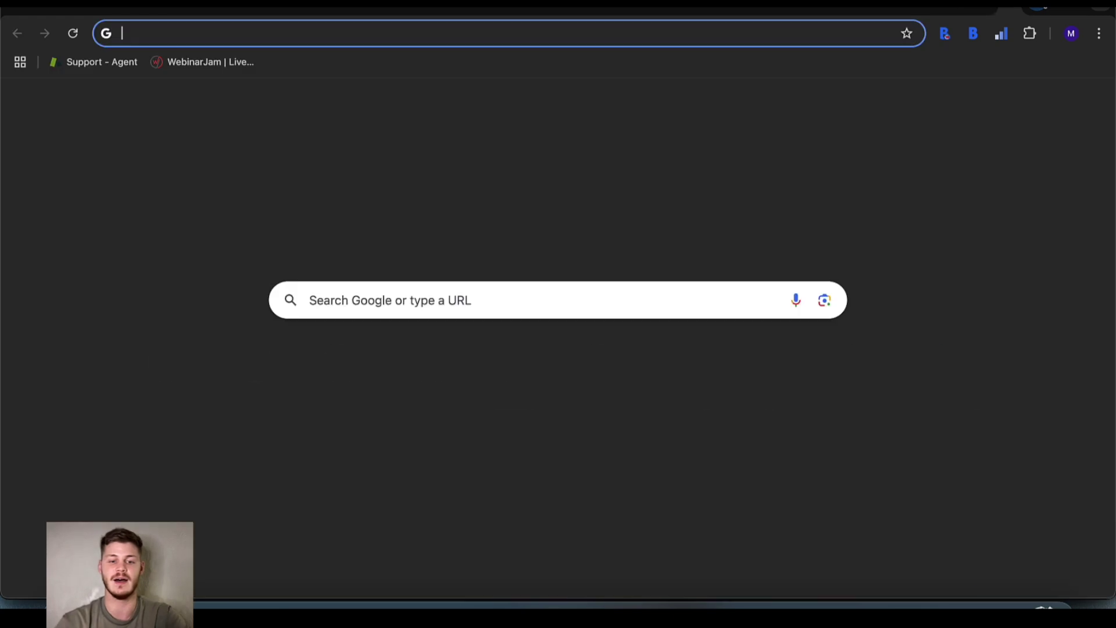
text(argos)
key(Return)
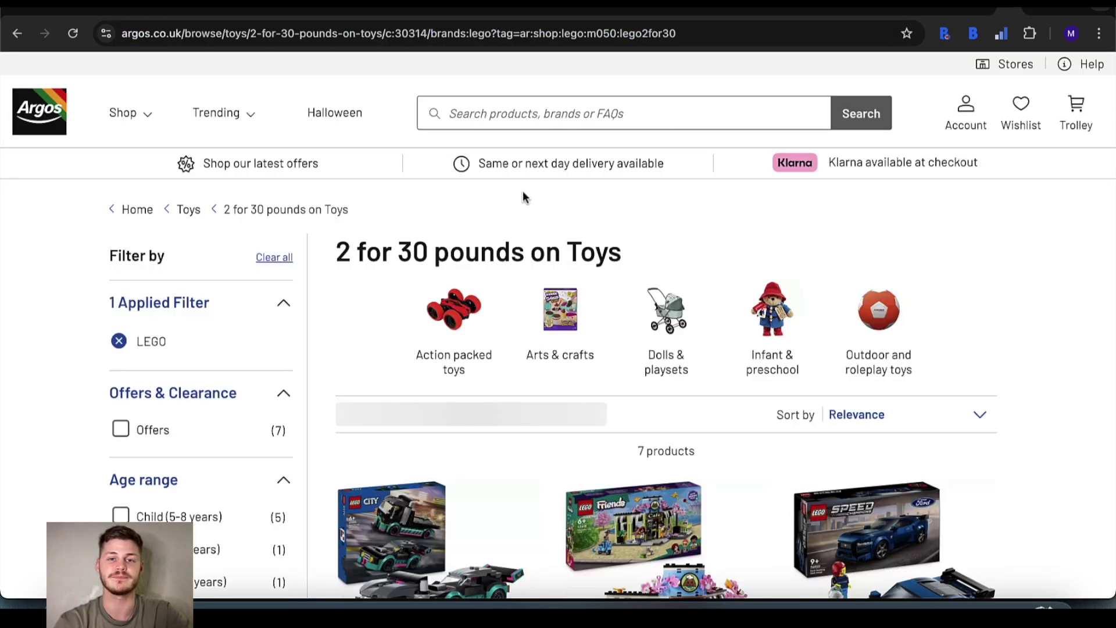
scroll(624, 467, down, 3)
click(848, 368)
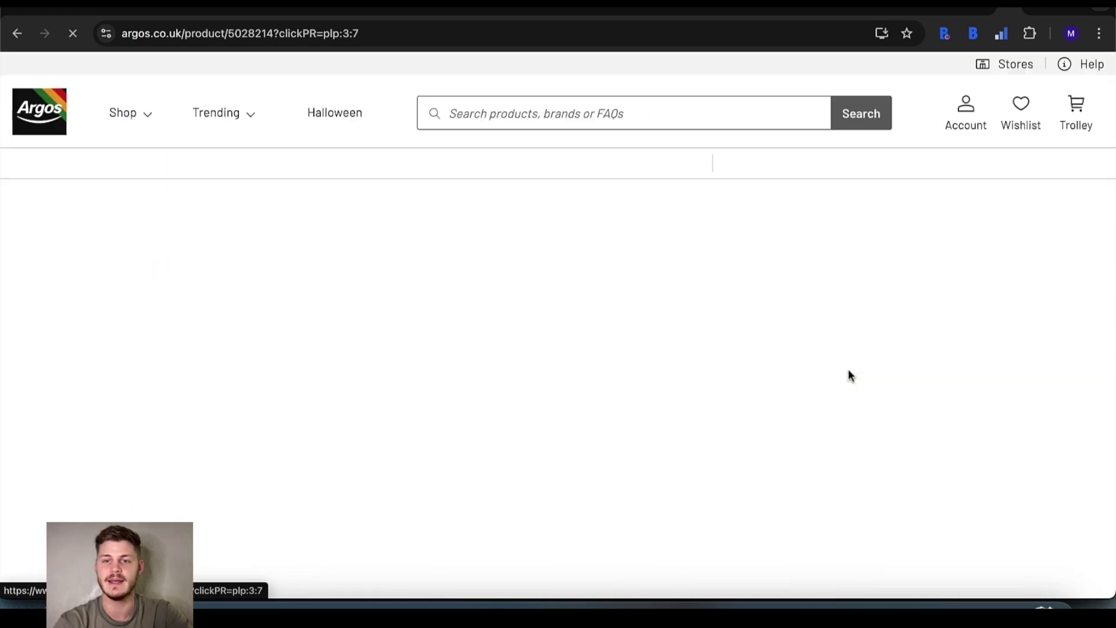
- Search Amazon UK for the product title "LEGO Speed Champions Ford Mustang Dark Horse Sport Car 76920" with Manual Sourcing Accelerator, and browse the matches
drag(349, 317, 120, 289)
right_click(157, 289)
click(243, 430)
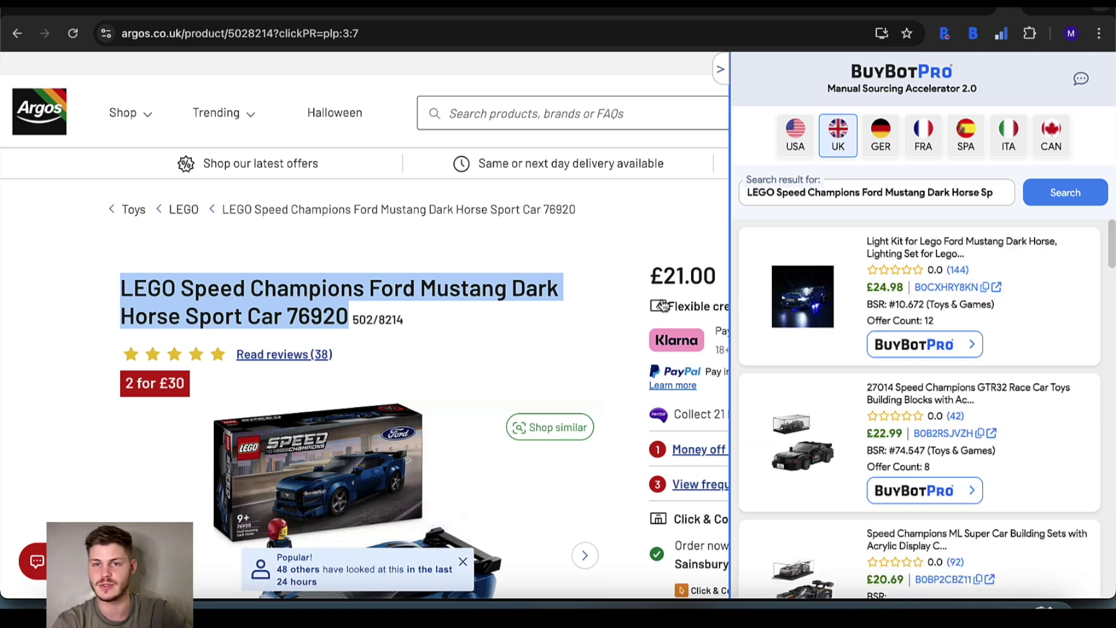
scroll(881, 413, down, 3)
scroll(884, 412, down, 5)
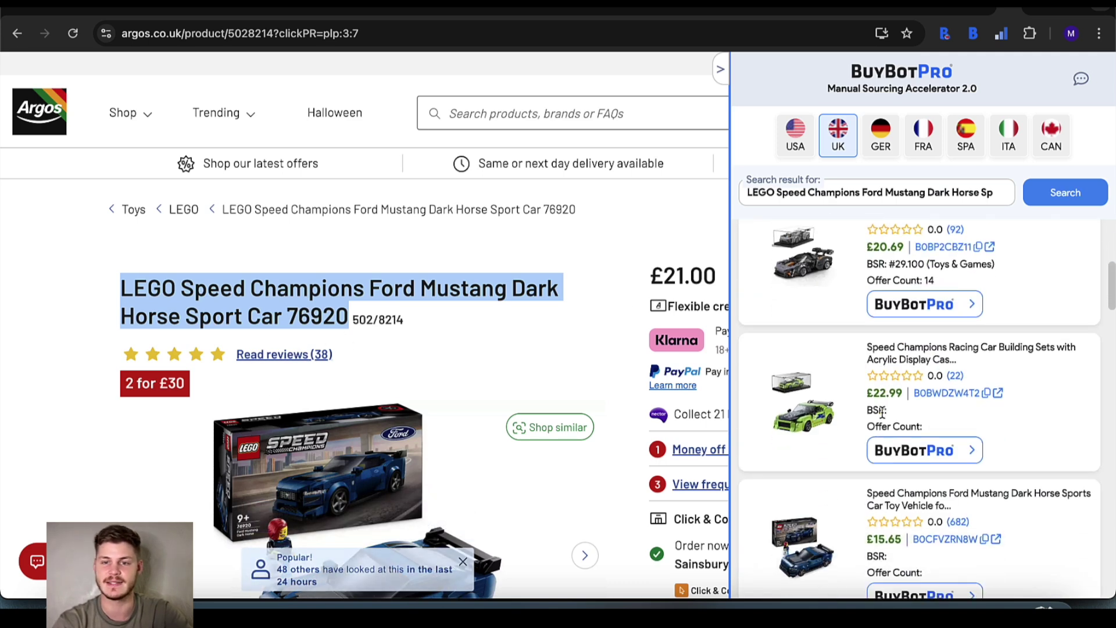
- Open the BuyBotPro analysis of the matching LEGO Ford Mustang Dark Horse listing, ASIN B0CFVZRN8W, and view its Overview
click(924, 460)
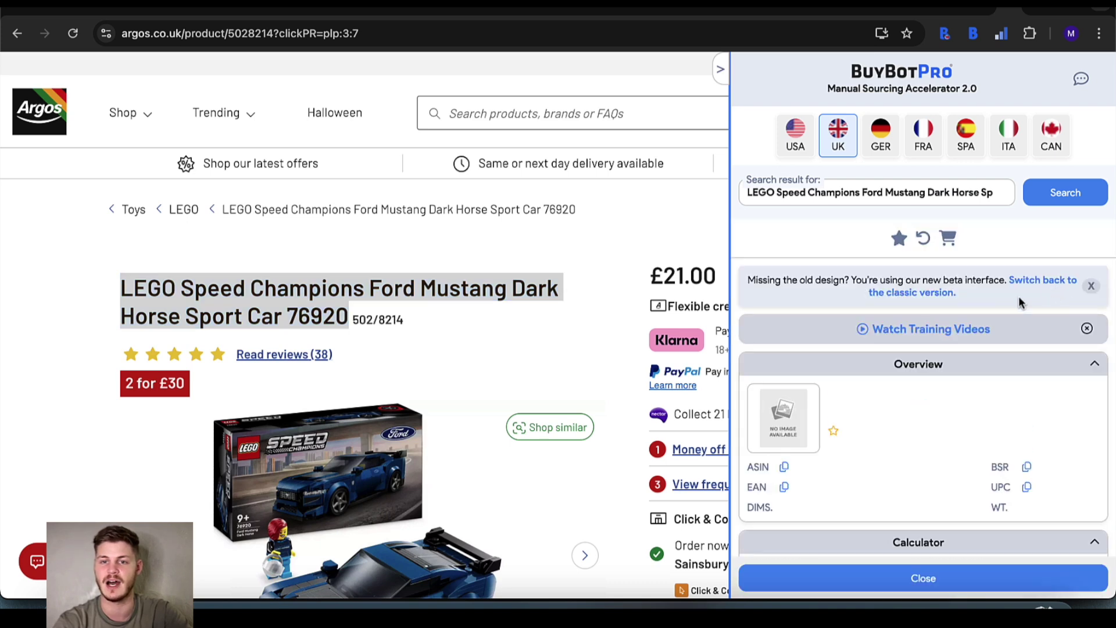
scroll(878, 429, down, 2)
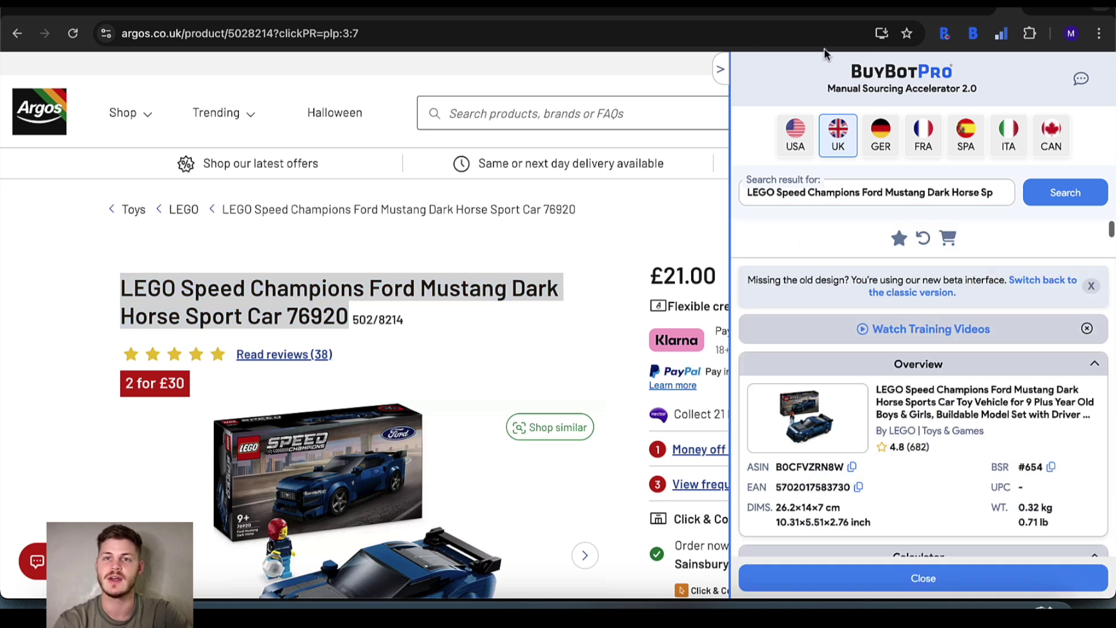
- Open Web View in the BuyBotPro dashboard, and go back to the Amazon page of the Funko Pop Goku & Nimbus figure
click(958, 12)
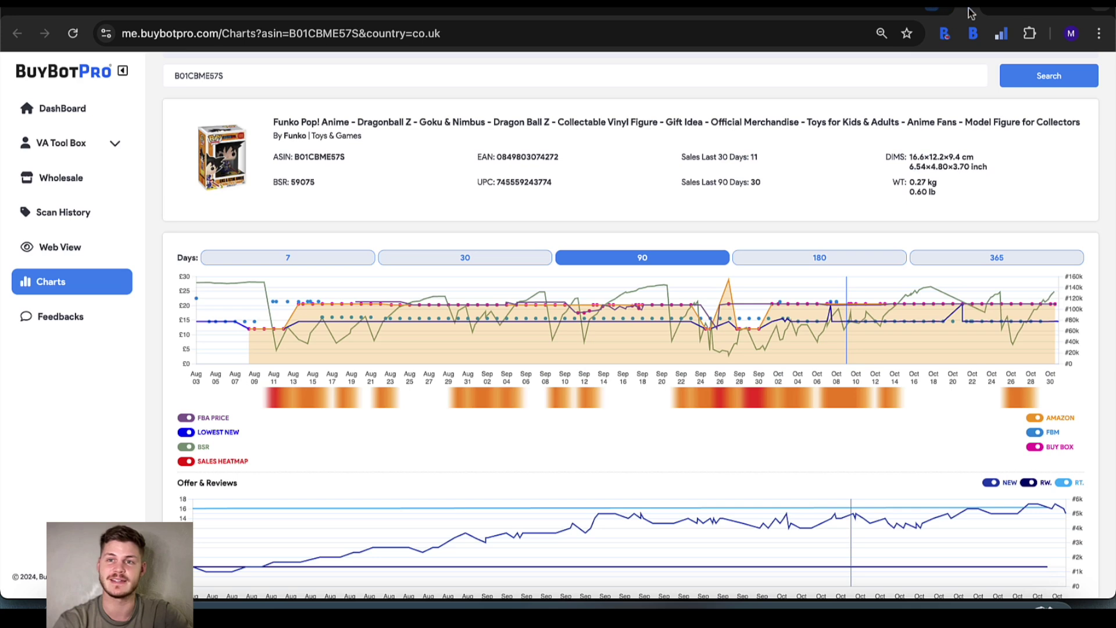
click(987, 11)
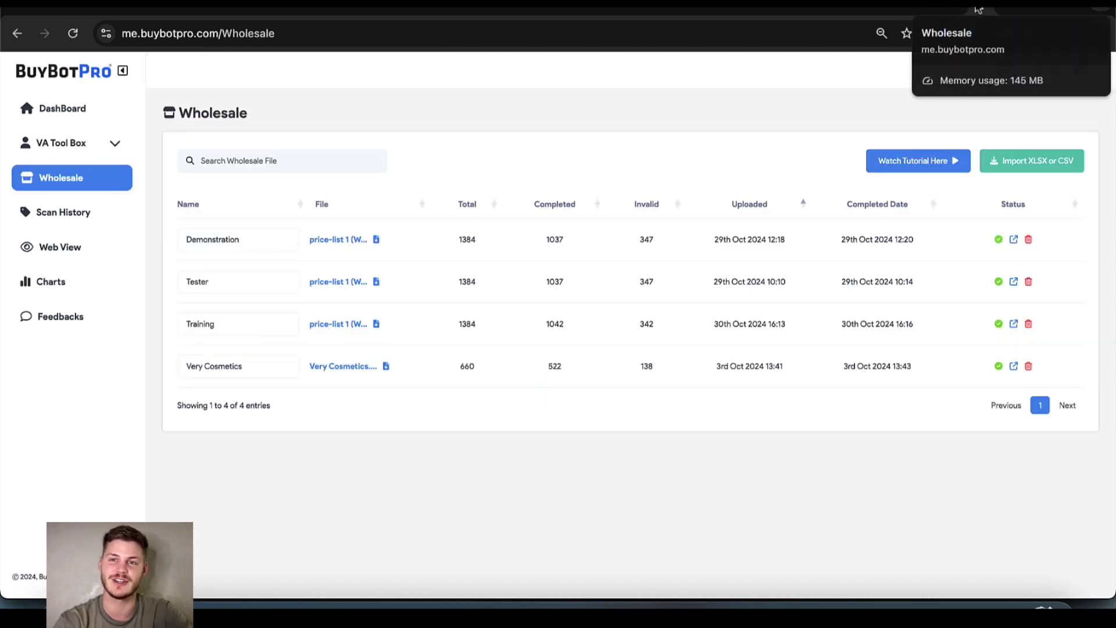
click(74, 247)
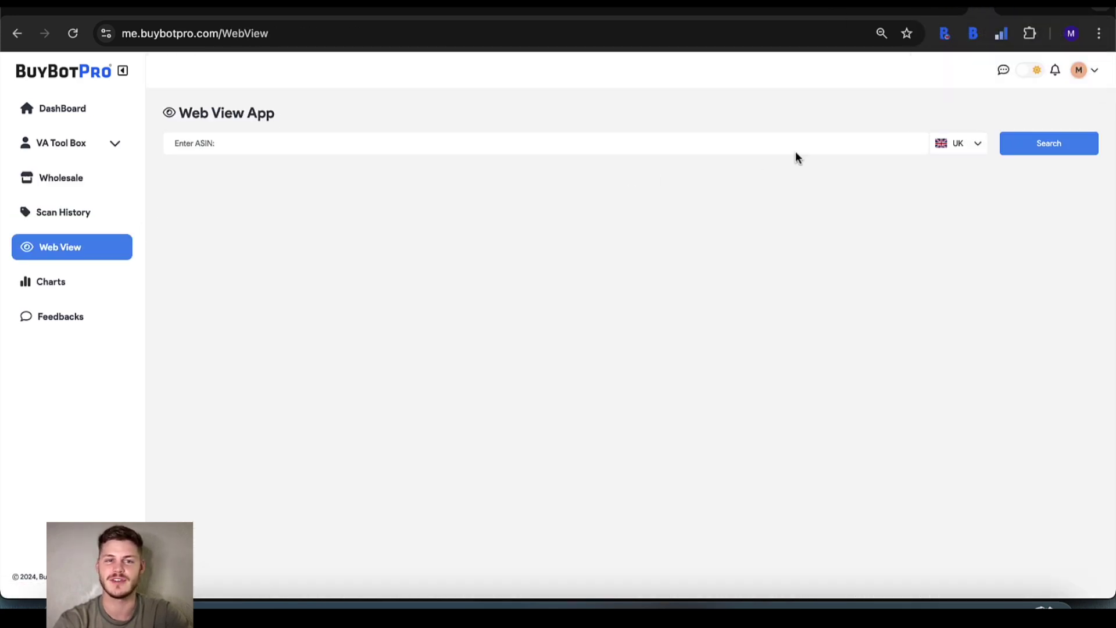
click(946, 12)
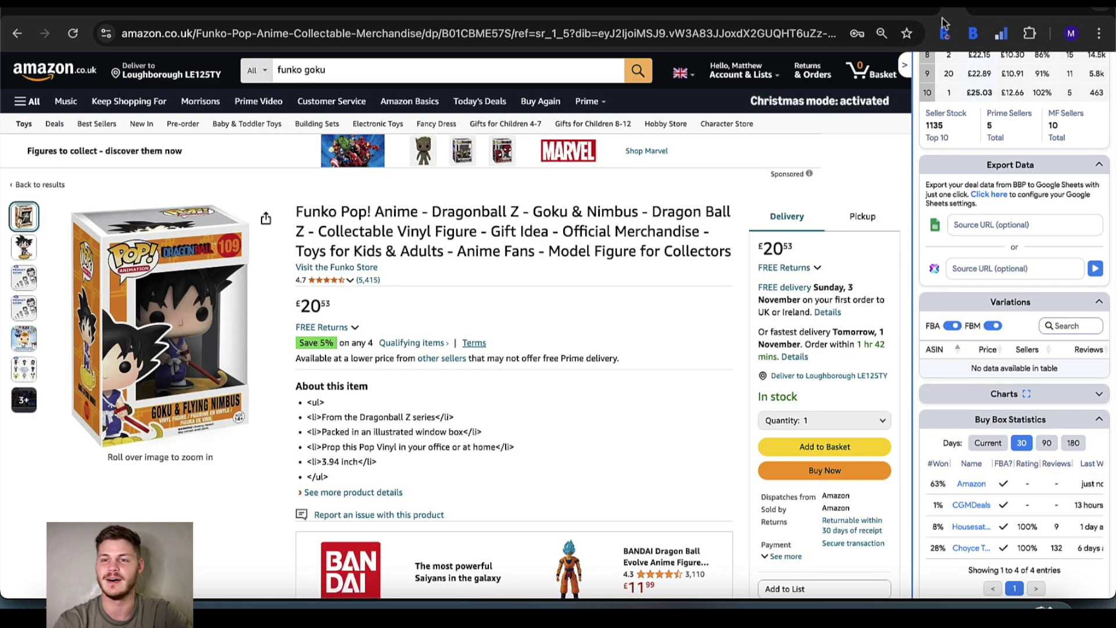